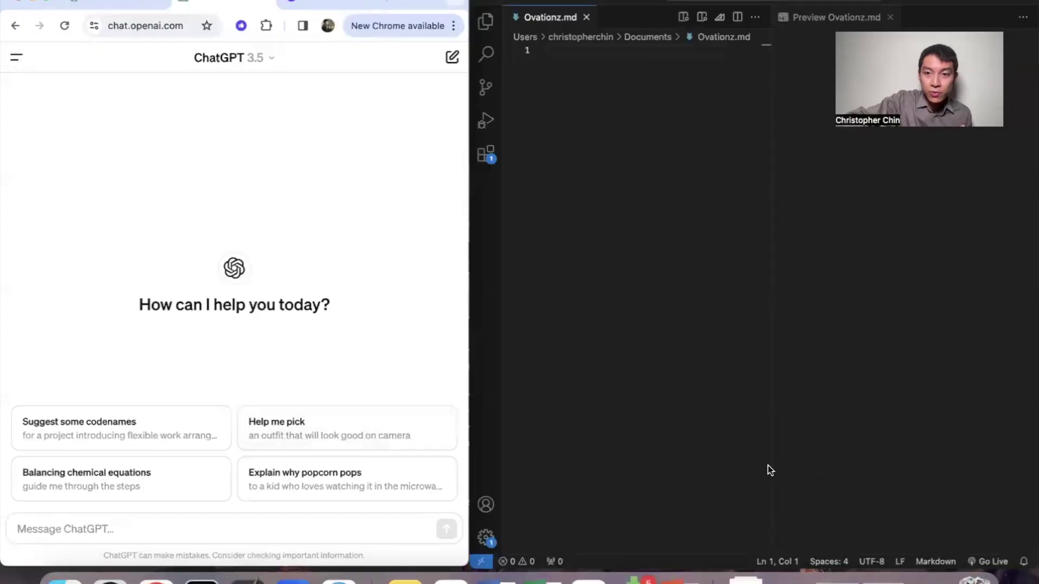
- Put the Ovationz.md preview beside a fresh ChatGPT chat and start a prompt with 'Act'
{"action": "left_click", "coordinate": [952, 434]}
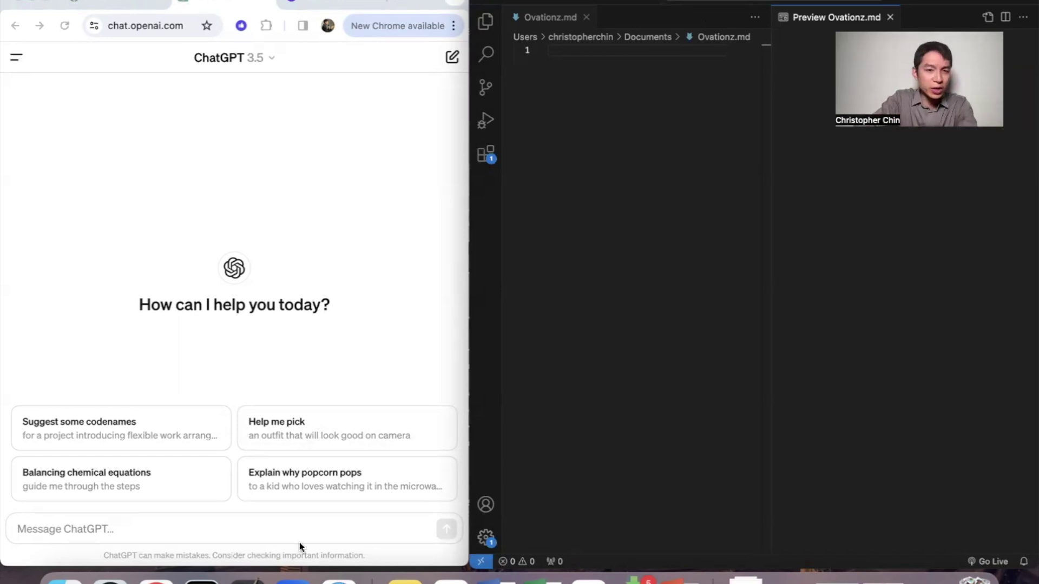
{"action": "left_click", "coordinate": [240, 529]}
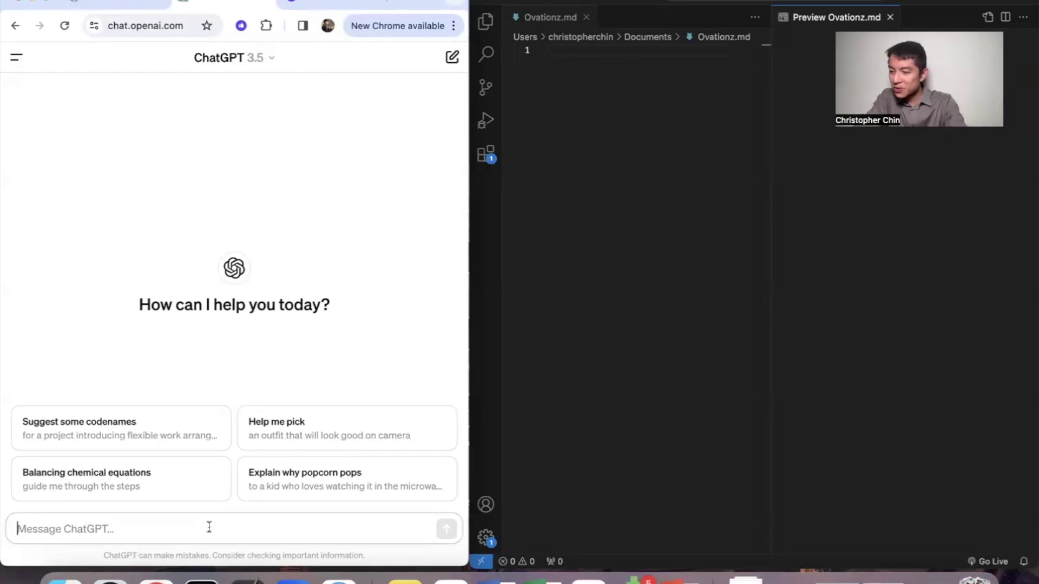
{"action": "type", "text": "Act "}
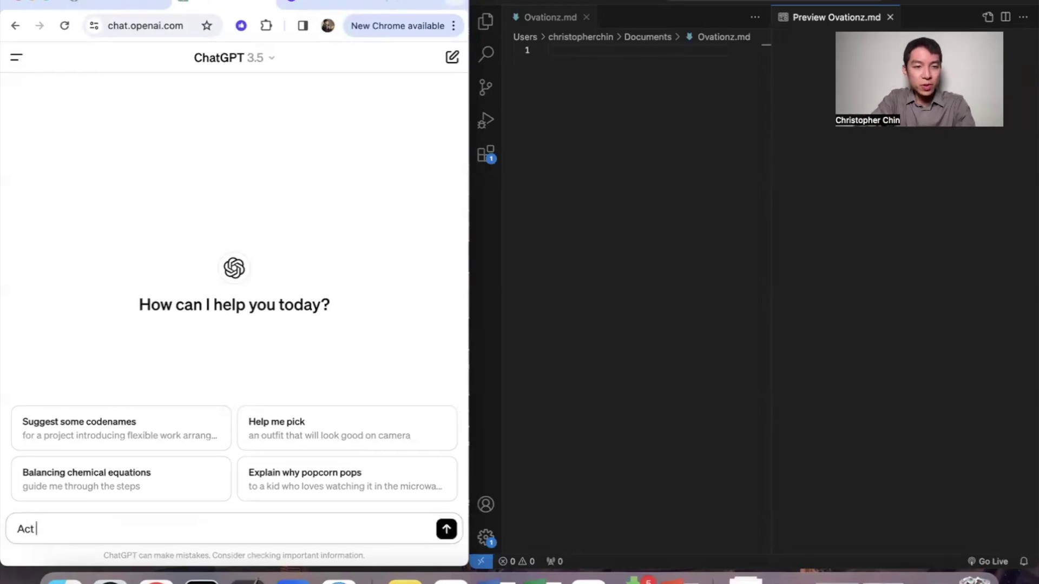
{"action": "type", "text": "as the manager in a jewelry company called Diamonds Forever"}
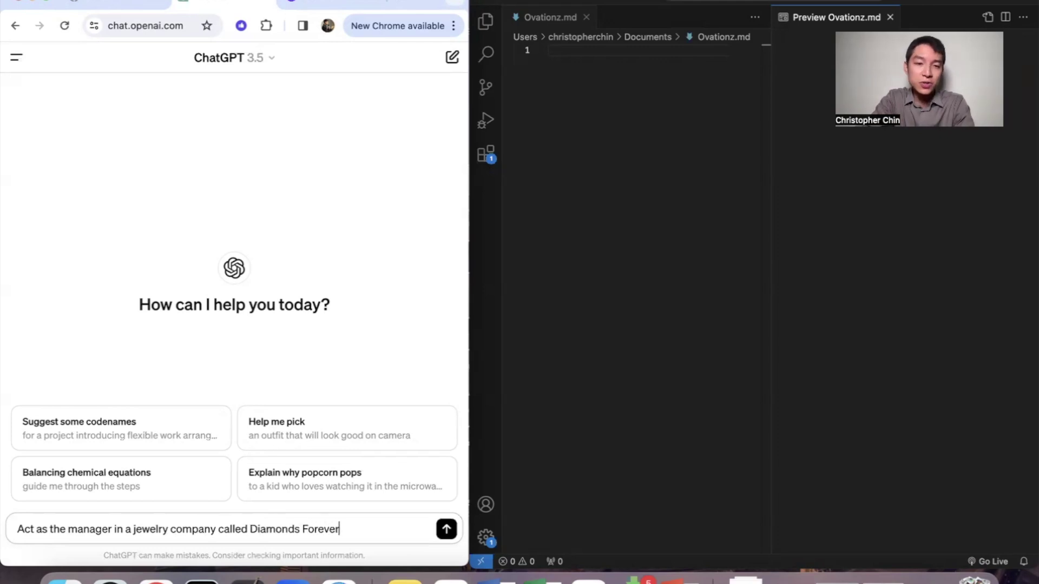
{"action": "type", "text": ". Your team created an AI that the company uses to identify fake vs real diamonds. A"}
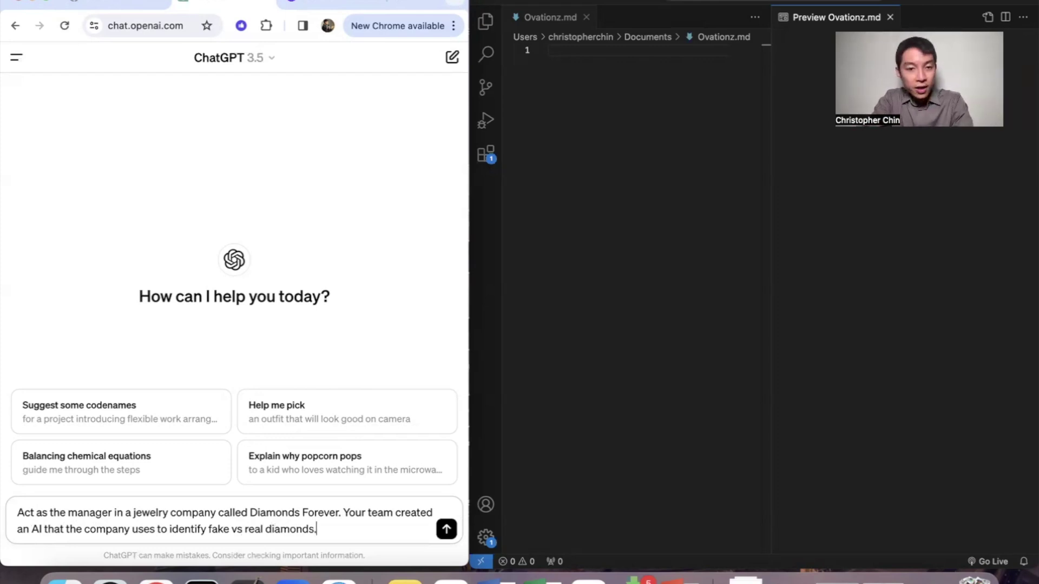
{"action": "type", "text": "n investigation revealed that the"}
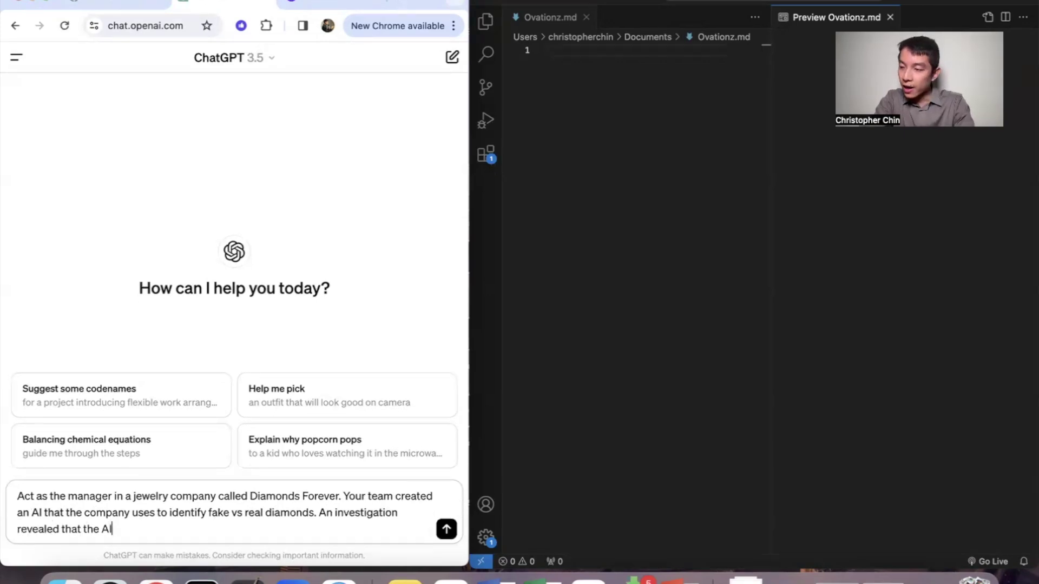
{"action": "type", "text": " AI started making poorer predictions after a"}
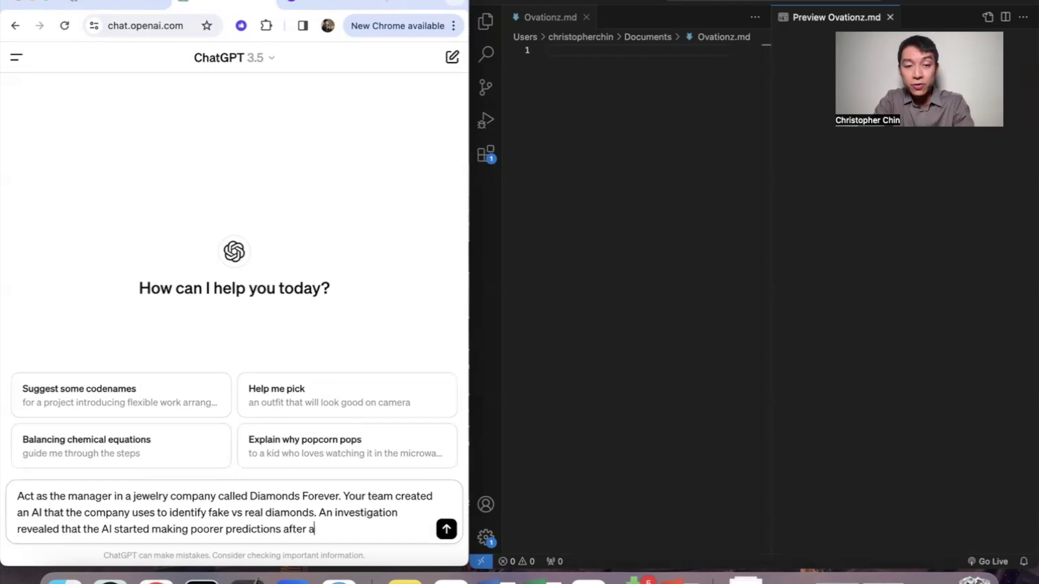
{"action": "type", "text": "n update last quarter when it received a batch of training data from a new vendor. Spec"}
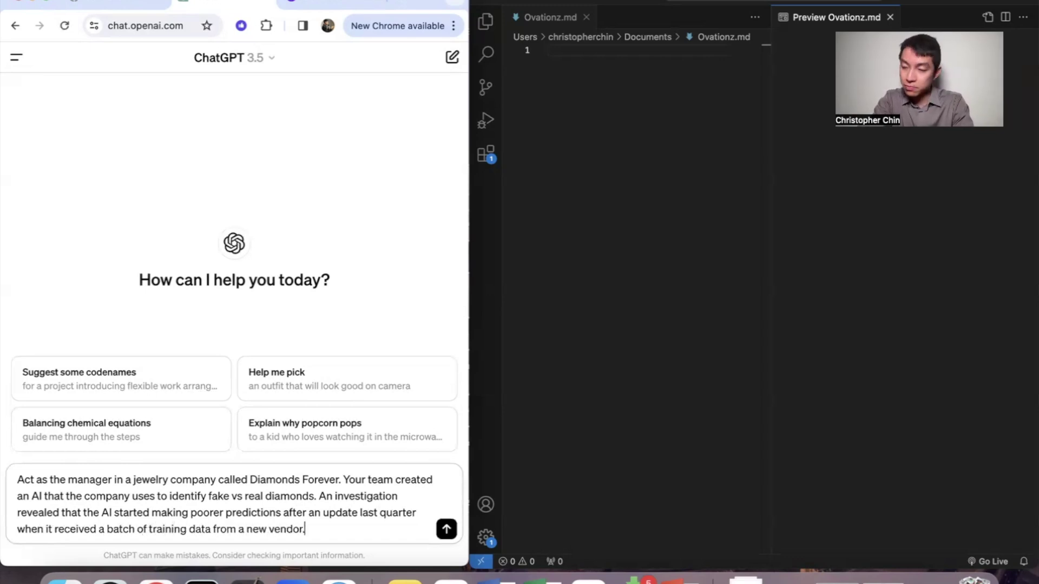
{"action": "type", "text": "ifically, last quarter it"}
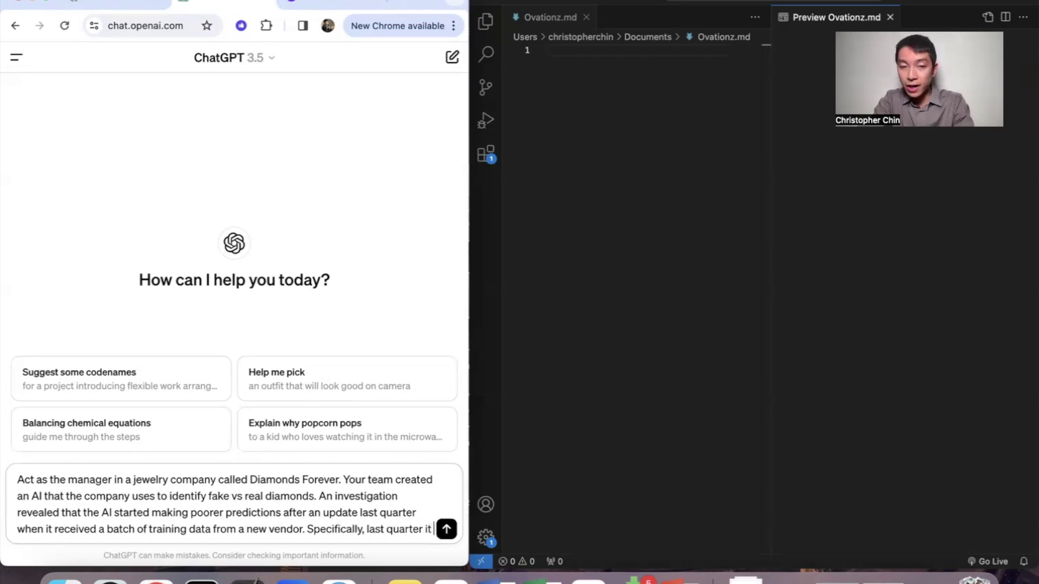
{"action": "type", "text": "iden"}
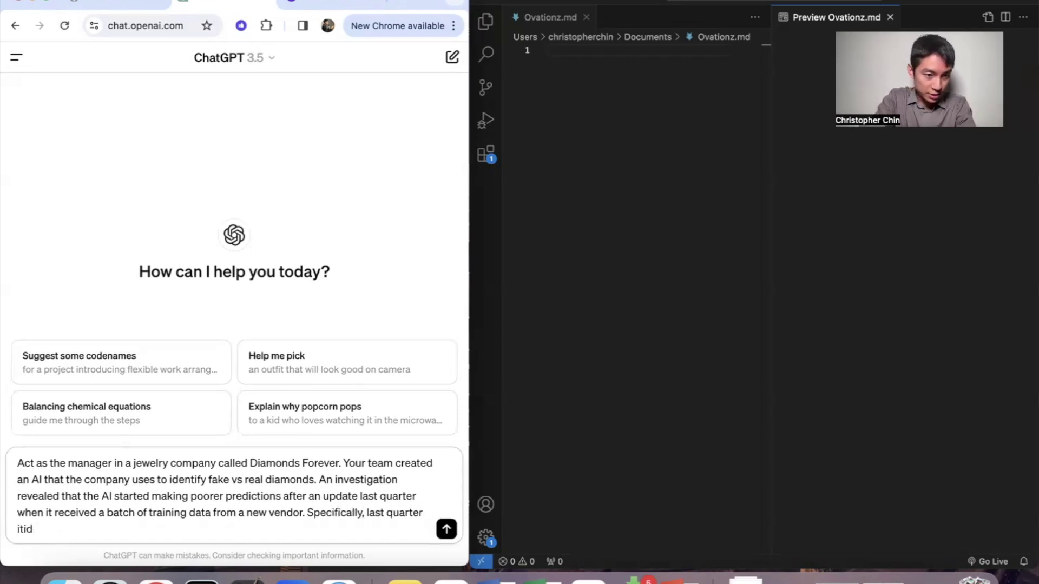
- Write the manager scenario: the vendor-trained AI now misflags 10% of diamonds as fake
{"action": "key", "text": "BackSpace"}
{"action": "key", "text": "BackSpace"}
{"action": "key", "text": "BackSpace"}
{"action": "type", "text": "identified 10%"}
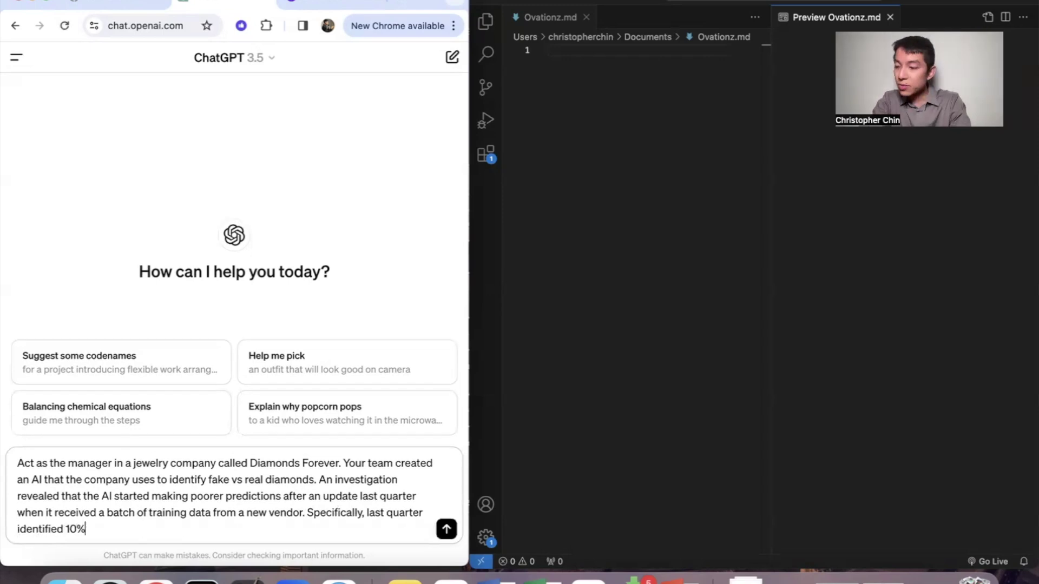
{"action": "type", "text": " of diamonds as "}
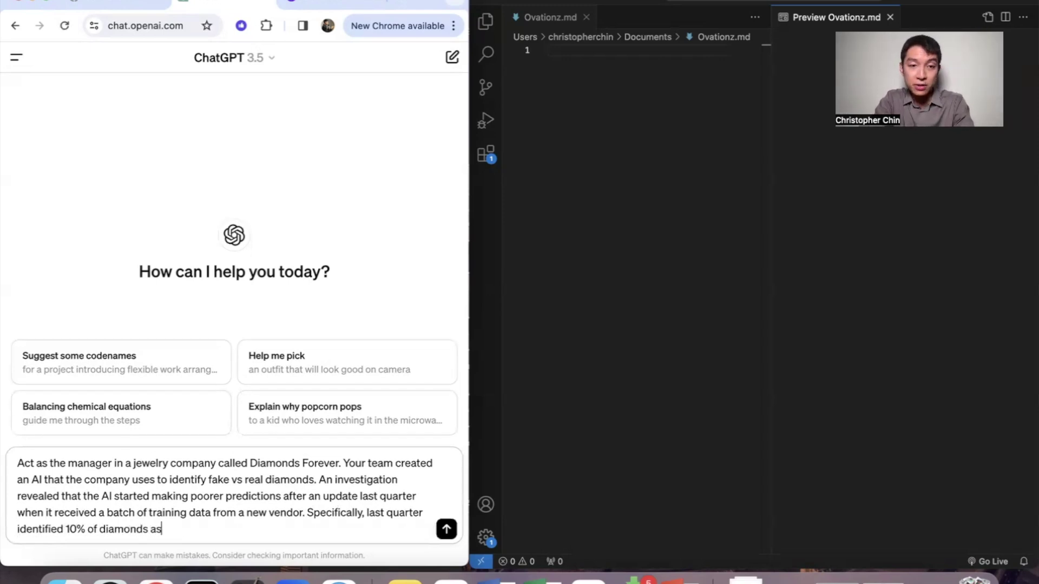
{"action": "type", "text": "fake, whichi"}
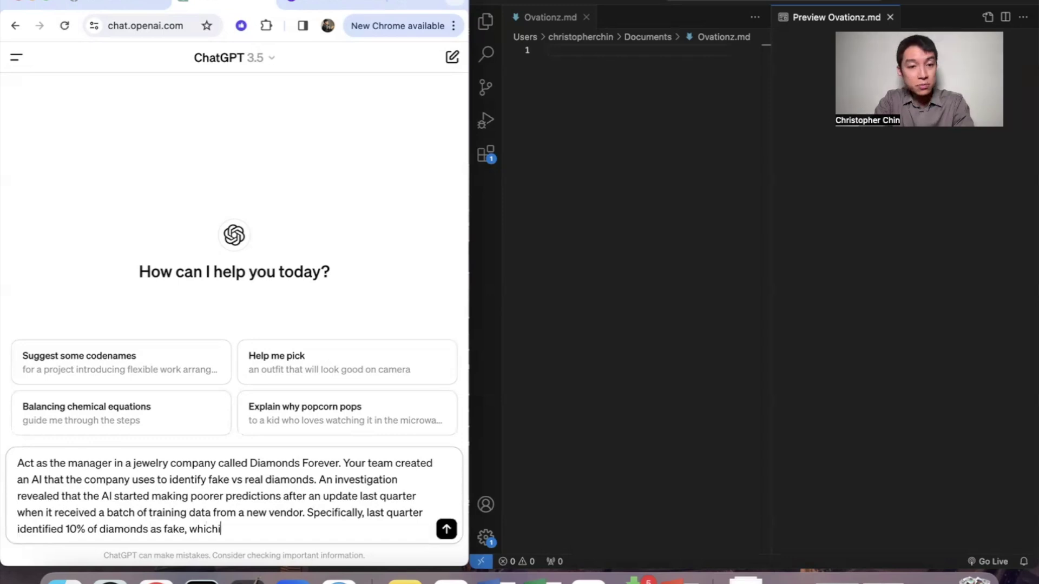
{"action": "key", "text": "BackSpace"}
{"action": "key", "text": "BackSpace"}
{"action": "type", "text": "higher than the quarterly average of 1%."}
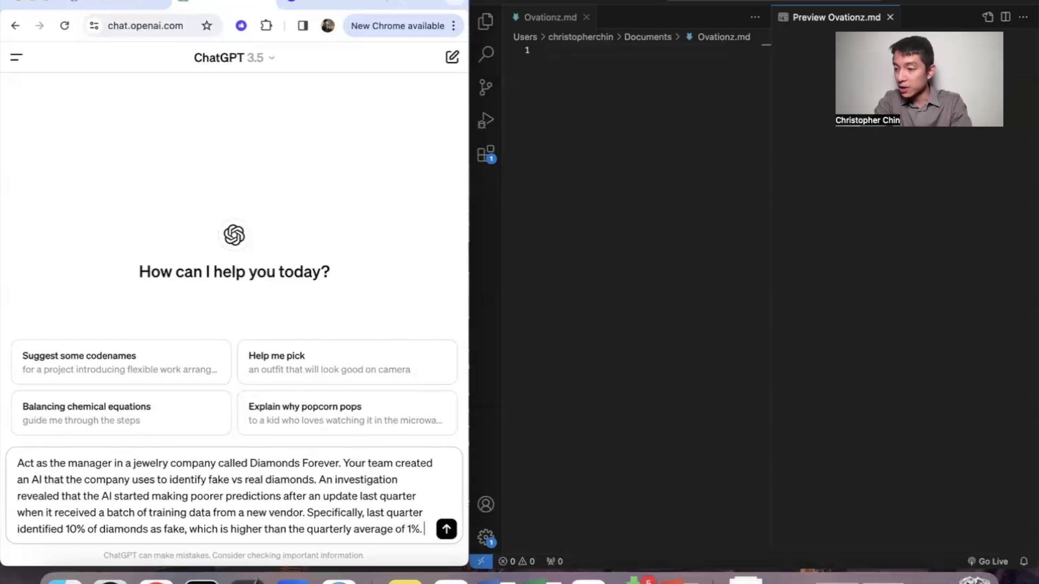
{"action": "type", "text": "ou are concerned "}
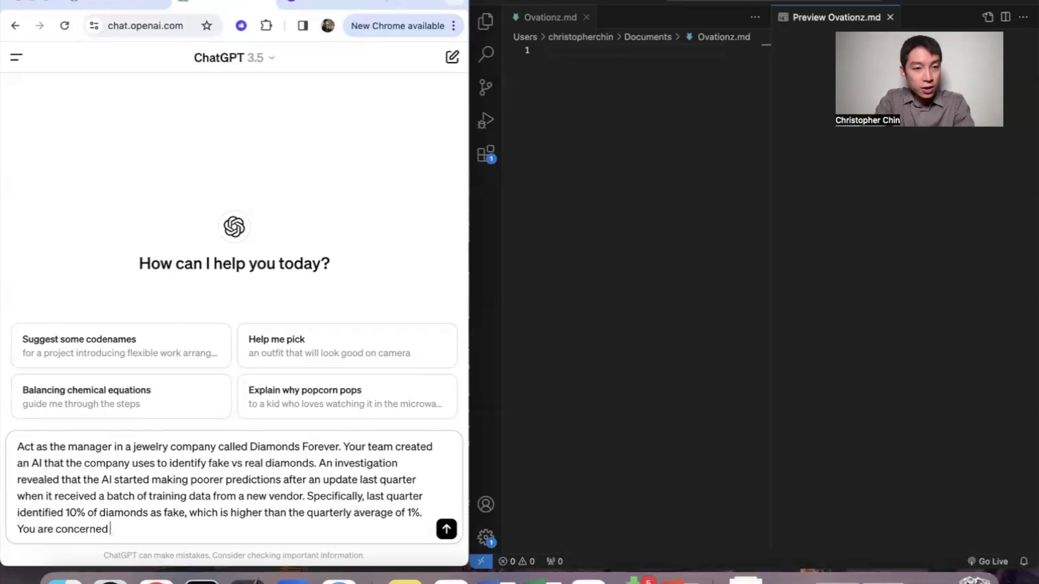
{"action": "type", "text": "that the model has been making inaccurate predictions and customer"}
{"action": "type", "text": "s are buying fake diamonds."}
{"action": "type", "text": " they are not a"}
{"action": "type", "text": "ware of. "}
{"action": "type", "text": "Your task is t"}
{"action": "type", "text": "o communica"}
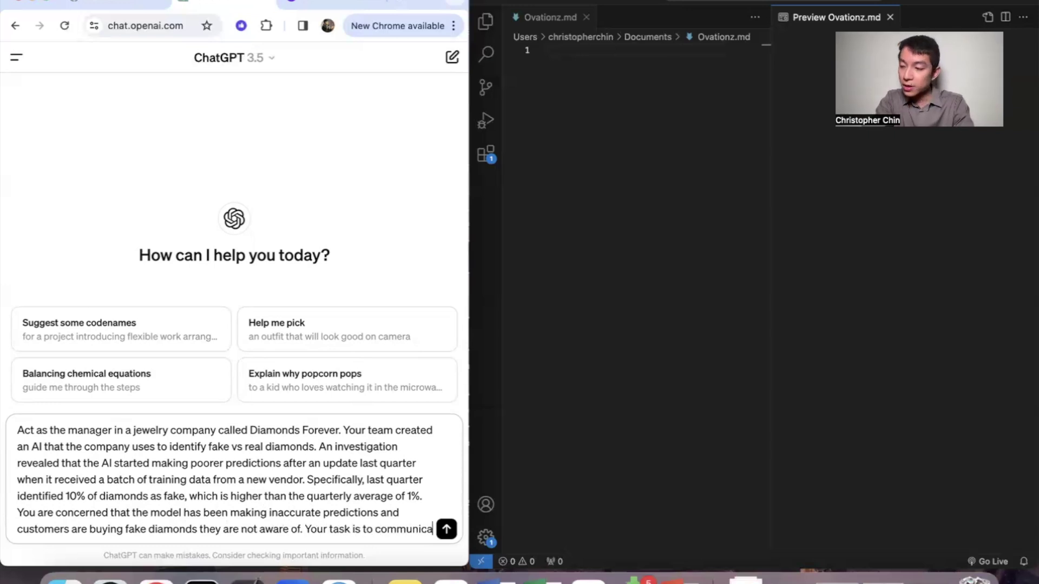
{"action": "type", "text": "te to"}
{"action": "type", "text": " the CEO of the "}
{"action": "type", "text": "compnay"}
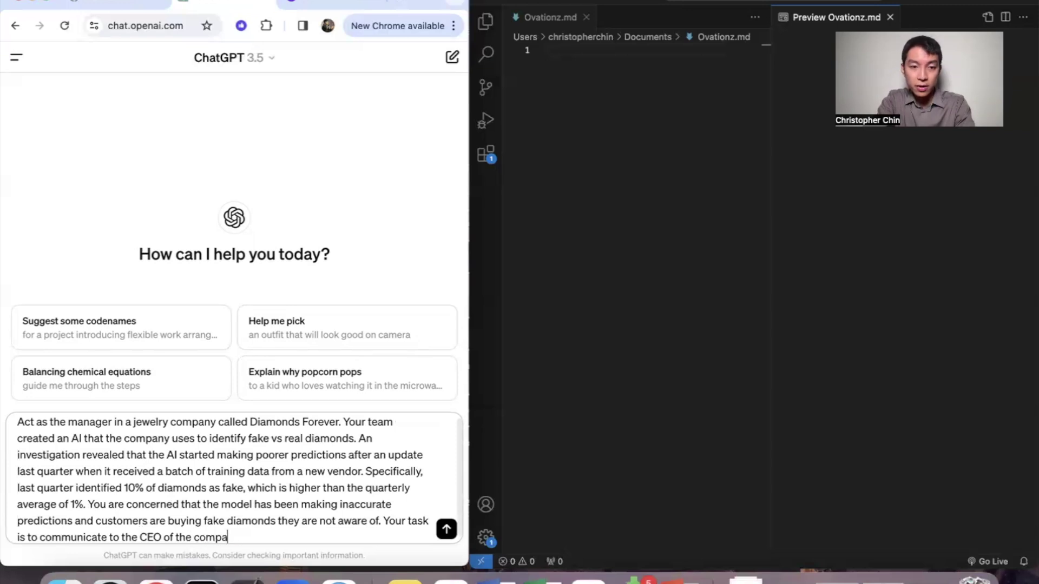
{"action": "type", "text": "ny in a slide deck with 3 slides what's going on. Prov"}
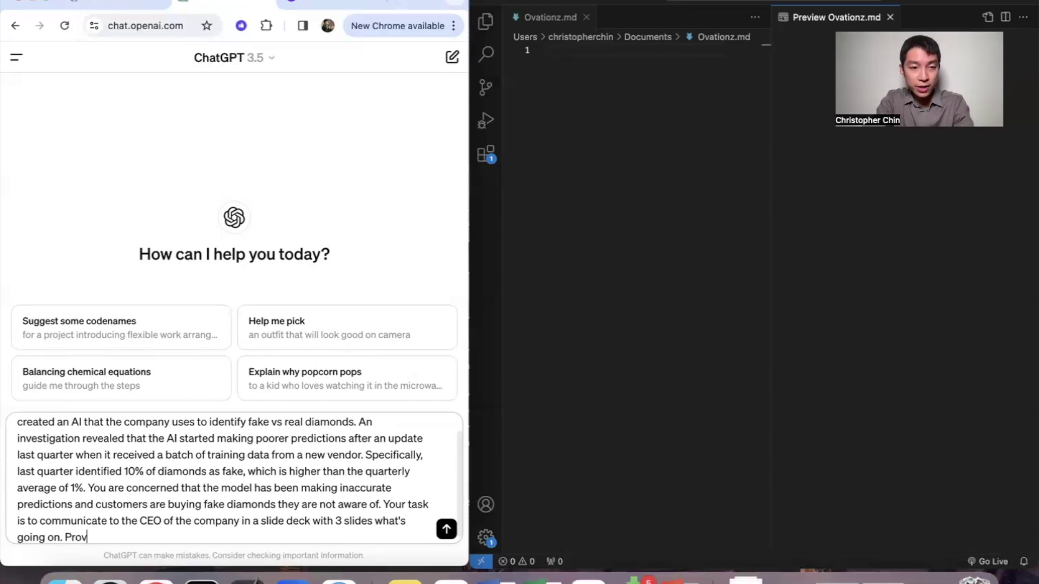
{"action": "type", "text": "ide all the details f"}
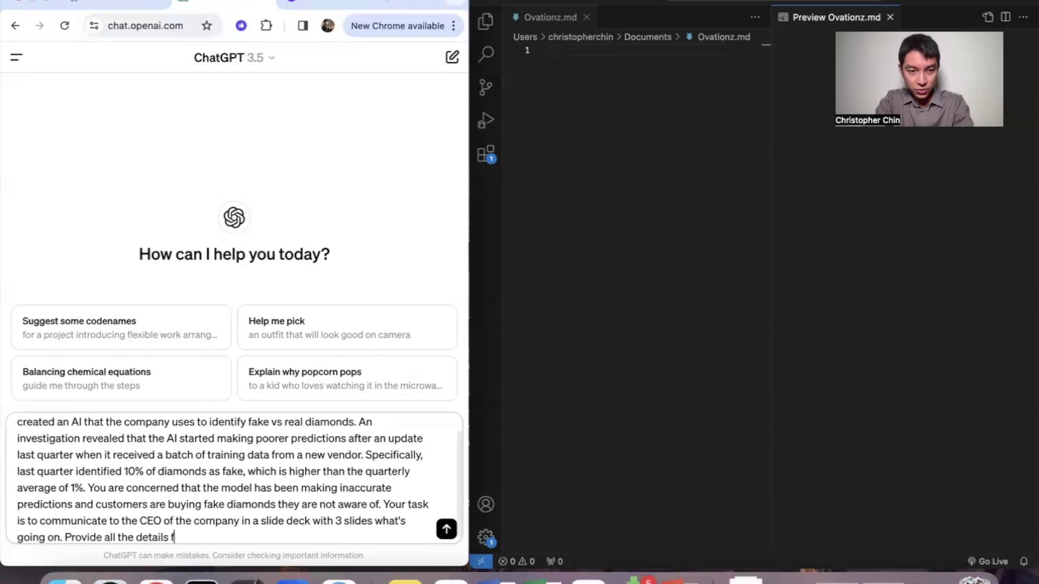
{"action": "type", "text": "or what should go on each slide"}
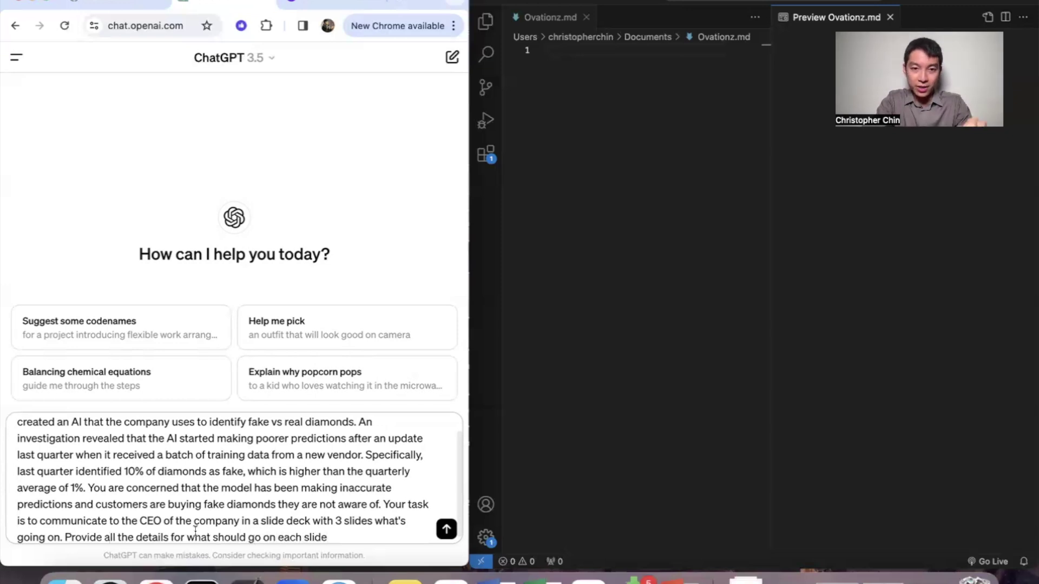
{"action": "scroll", "coordinate": [431, 527], "scroll_direction": "up", "scroll_amount": 2}
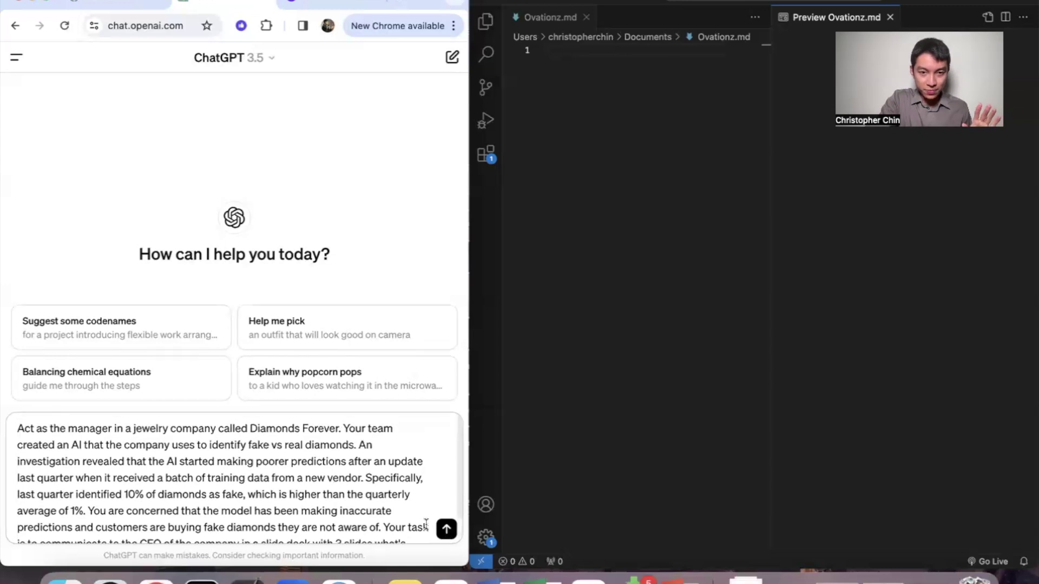
- Send the finished role-play prompt to get the outline, then start a 'Generate' follow-up
{"action": "left_click", "coordinate": [445, 532]}
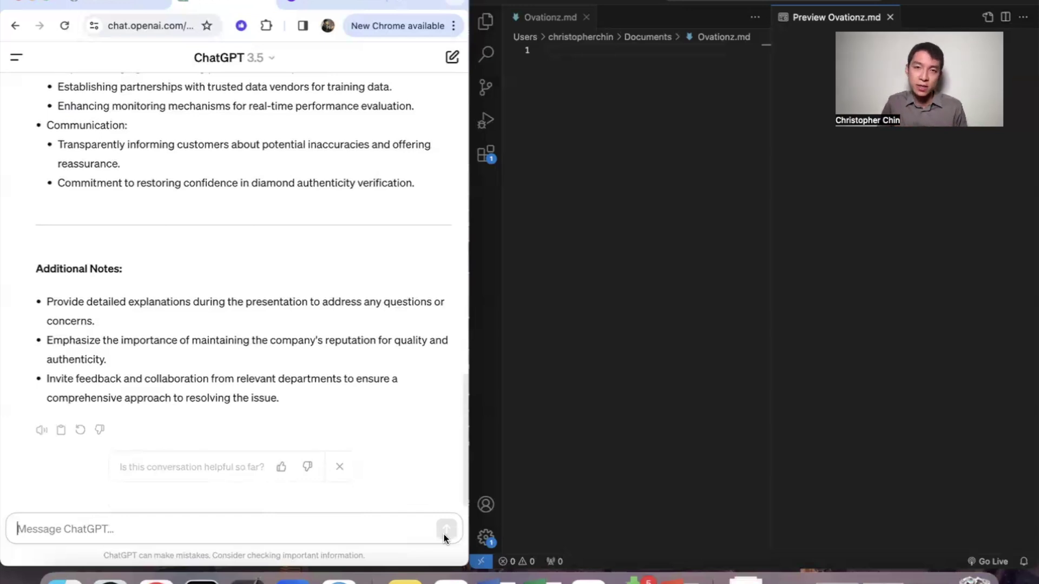
{"action": "scroll", "coordinate": [332, 408], "scroll_direction": "up", "scroll_amount": 3}
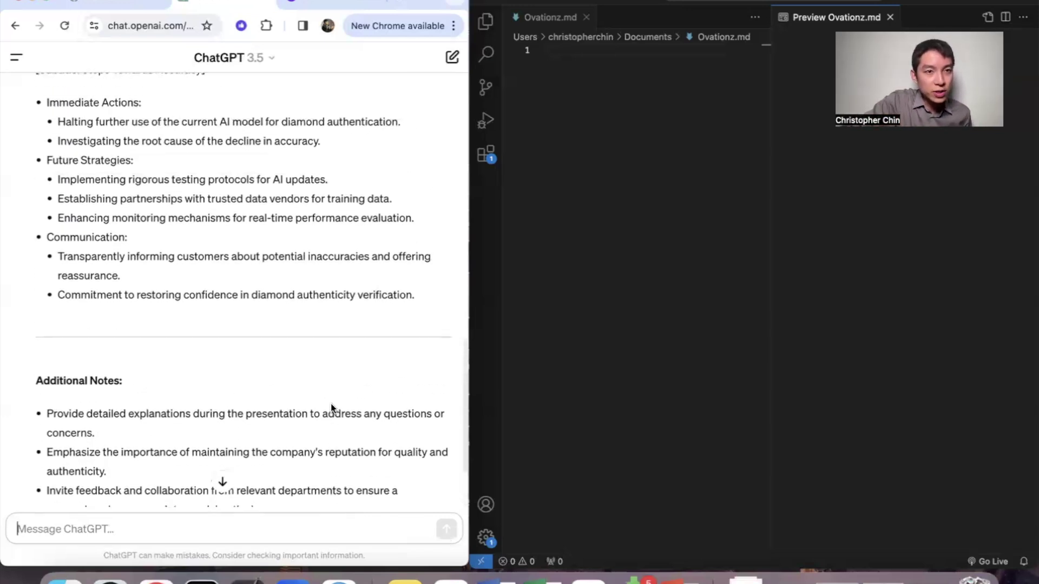
{"action": "scroll", "coordinate": [331, 409], "scroll_direction": "up", "scroll_amount": 3}
{"action": "scroll", "coordinate": [332, 409], "scroll_direction": "up", "scroll_amount": 3}
{"action": "scroll", "coordinate": [332, 409], "scroll_direction": "up", "scroll_amount": 3}
{"action": "scroll", "coordinate": [332, 409], "scroll_direction": "up", "scroll_amount": 3}
{"action": "scroll", "coordinate": [332, 408], "scroll_direction": "up", "scroll_amount": 3}
{"action": "scroll", "coordinate": [331, 408], "scroll_direction": "up", "scroll_amount": 1}
{"action": "scroll", "coordinate": [332, 409], "scroll_direction": "down", "scroll_amount": 1}
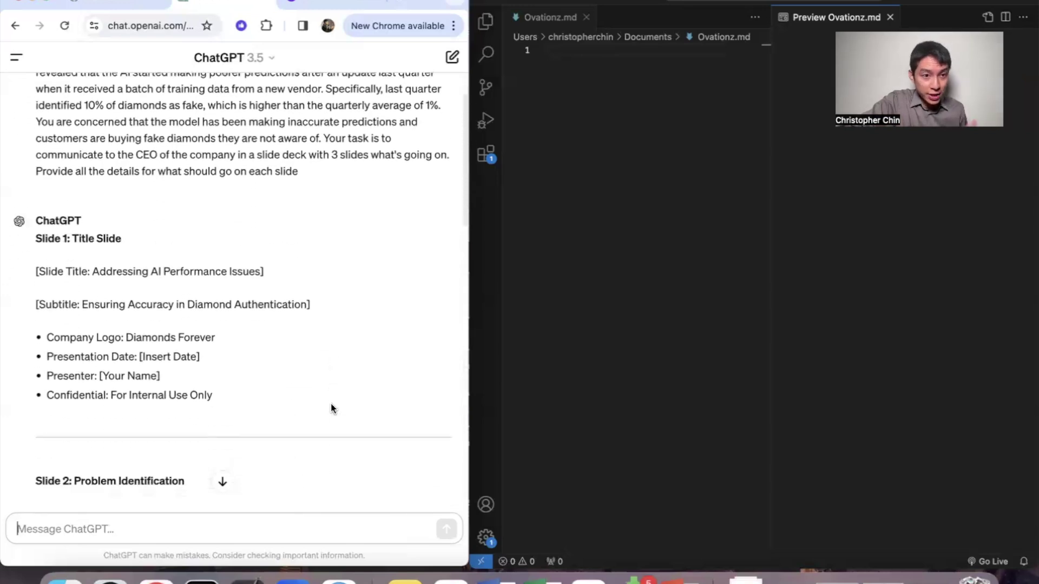
{"action": "scroll", "coordinate": [332, 409], "scroll_direction": "down", "scroll_amount": 1}
{"action": "scroll", "coordinate": [331, 408], "scroll_direction": "down", "scroll_amount": 3}
{"action": "scroll", "coordinate": [331, 408], "scroll_direction": "down", "scroll_amount": 1}
{"action": "scroll", "coordinate": [331, 409], "scroll_direction": "down", "scroll_amount": 1}
{"action": "scroll", "coordinate": [331, 408], "scroll_direction": "down", "scroll_amount": 1}
{"action": "scroll", "coordinate": [331, 409], "scroll_direction": "down", "scroll_amount": 1}
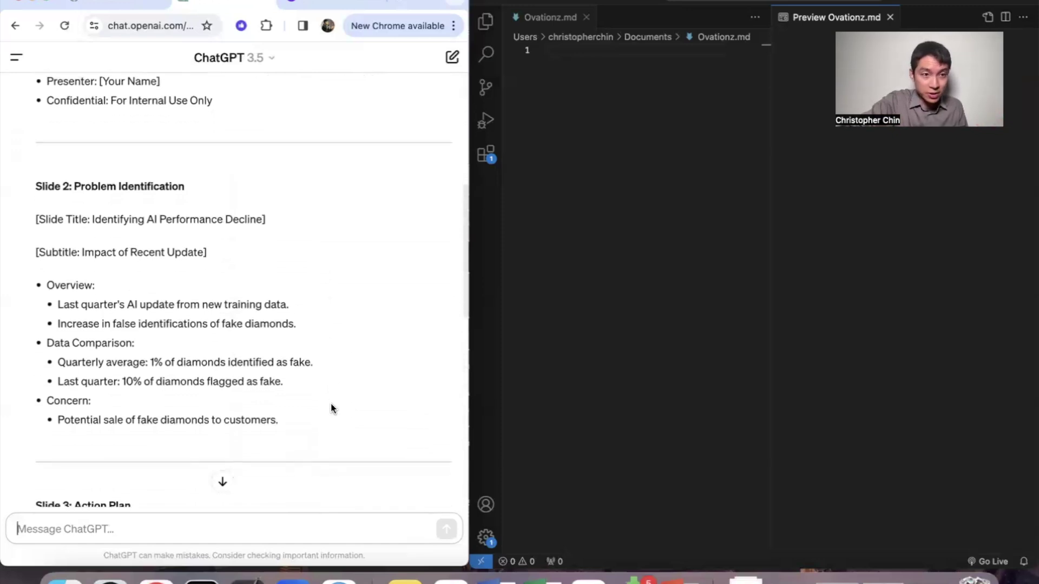
{"action": "scroll", "coordinate": [331, 409], "scroll_direction": "down", "scroll_amount": 1}
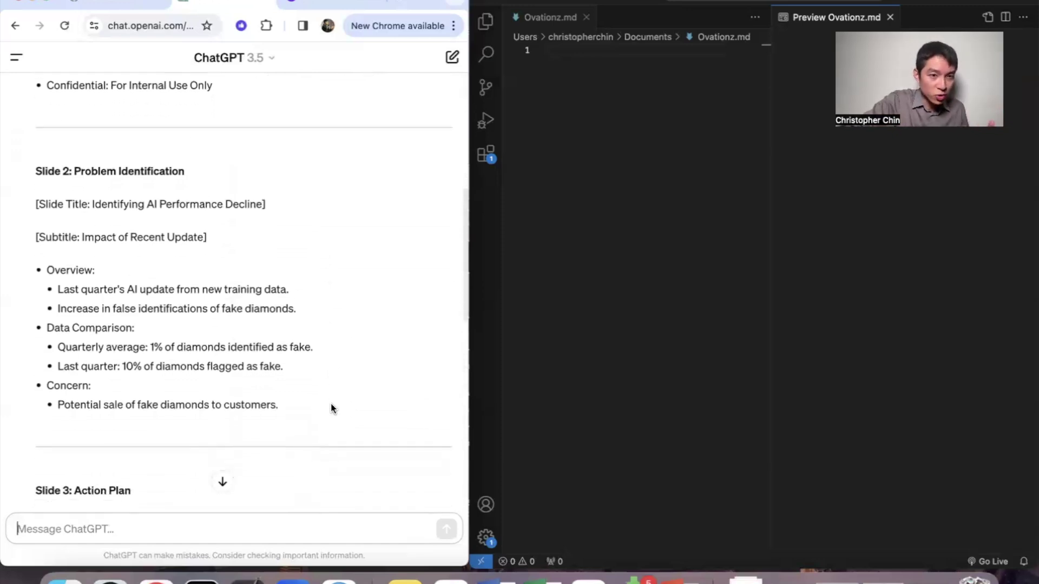
{"action": "scroll", "coordinate": [332, 409], "scroll_direction": "down", "scroll_amount": 3}
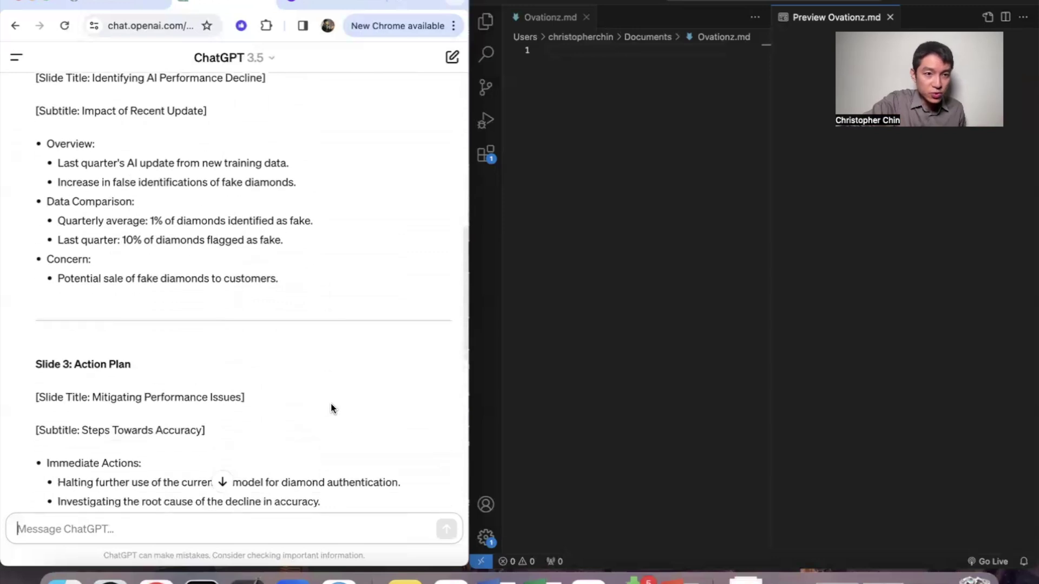
{"action": "scroll", "coordinate": [331, 409], "scroll_direction": "down", "scroll_amount": 3}
{"action": "scroll", "coordinate": [332, 408], "scroll_direction": "down", "scroll_amount": 2}
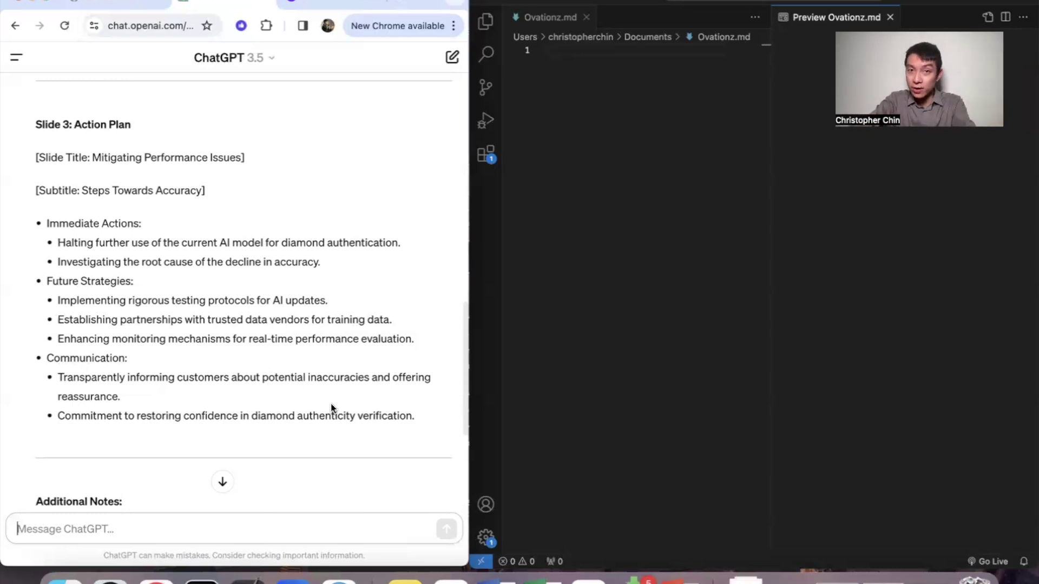
{"action": "scroll", "coordinate": [91, 461], "scroll_direction": "down", "scroll_amount": 1}
{"action": "scroll", "coordinate": [92, 461], "scroll_direction": "down", "scroll_amount": 4}
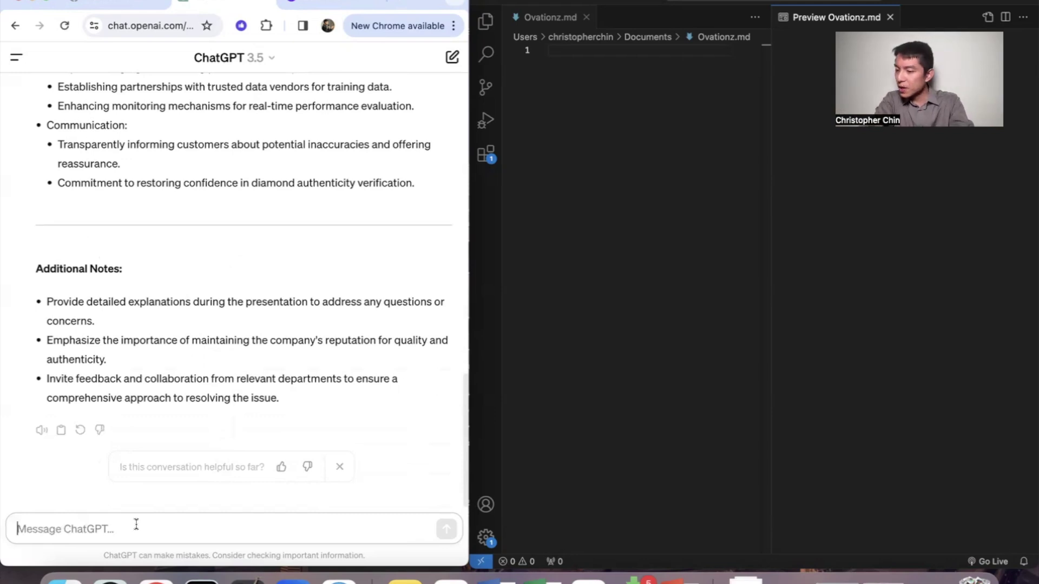
{"action": "type", "text": "Generate a single markdown code block for a slide deck where \"marp\" is set to true in the f"}
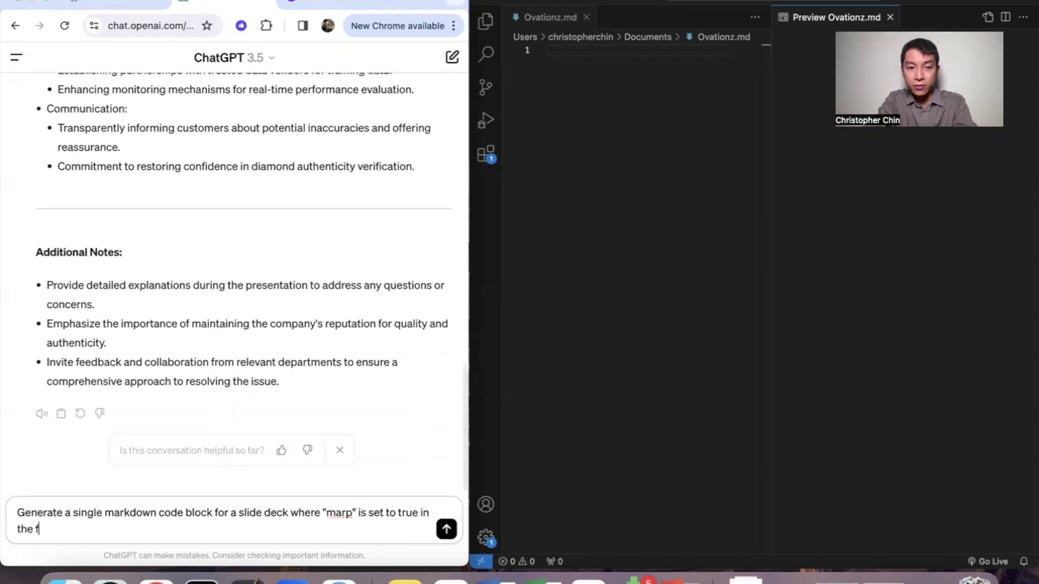
{"action": "type", "text": "ront-matter based on the outline you created"}
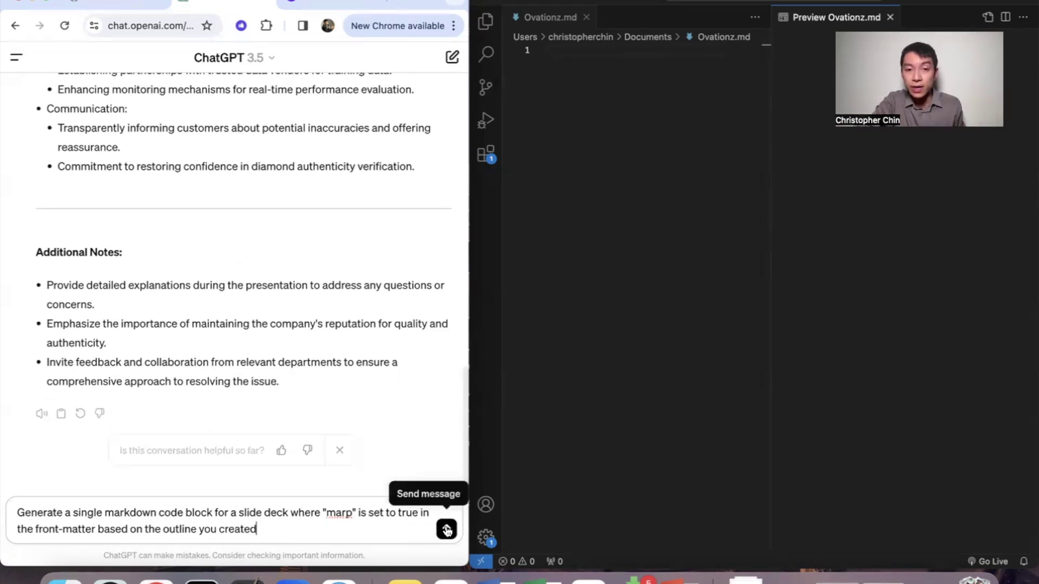
- Send the request for one markdown code block with marp: true front-matter
{"action": "left_click", "coordinate": [446, 530]}
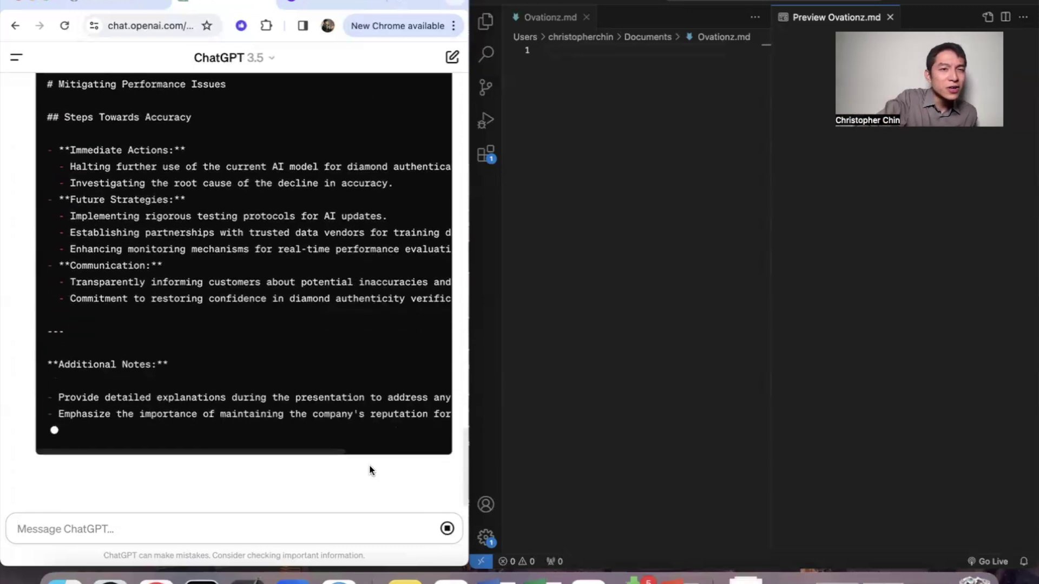
{"action": "scroll", "coordinate": [370, 467], "scroll_direction": "up", "scroll_amount": 2}
{"action": "scroll", "coordinate": [370, 465], "scroll_direction": "up", "scroll_amount": 3}
{"action": "scroll", "coordinate": [369, 465], "scroll_direction": "up", "scroll_amount": 3}
{"action": "scroll", "coordinate": [370, 470], "scroll_direction": "up", "scroll_amount": 4}
{"action": "scroll", "coordinate": [370, 467], "scroll_direction": "down", "scroll_amount": 2}
{"action": "scroll", "coordinate": [369, 467], "scroll_direction": "up", "scroll_amount": 2}
{"action": "scroll", "coordinate": [382, 422], "scroll_direction": "up", "scroll_amount": 1}
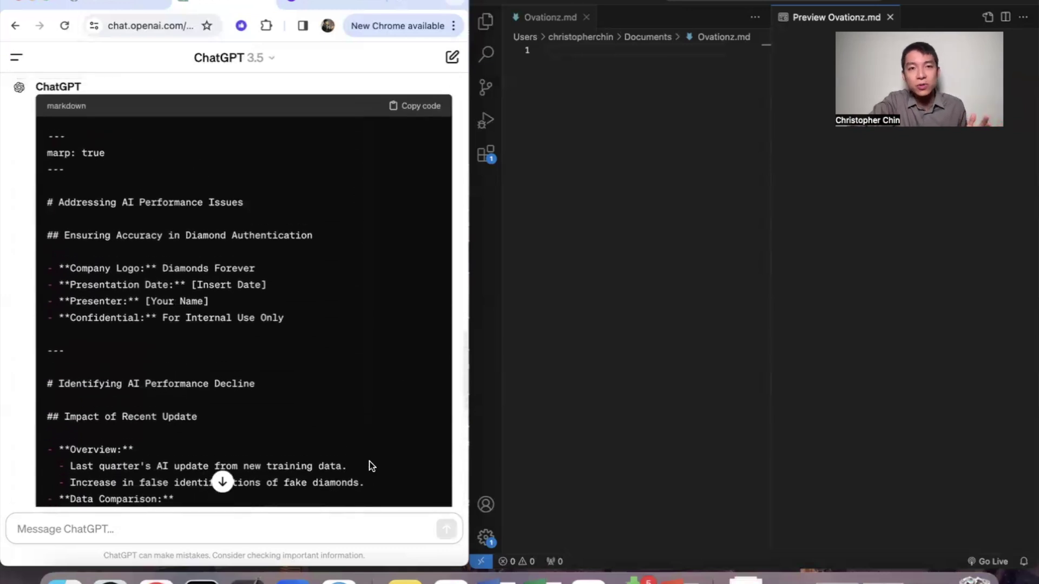
- Paste the copied Marp deck into Ovationz.md, review the slides, and begin a new prompt
{"action": "left_click", "coordinate": [418, 109]}
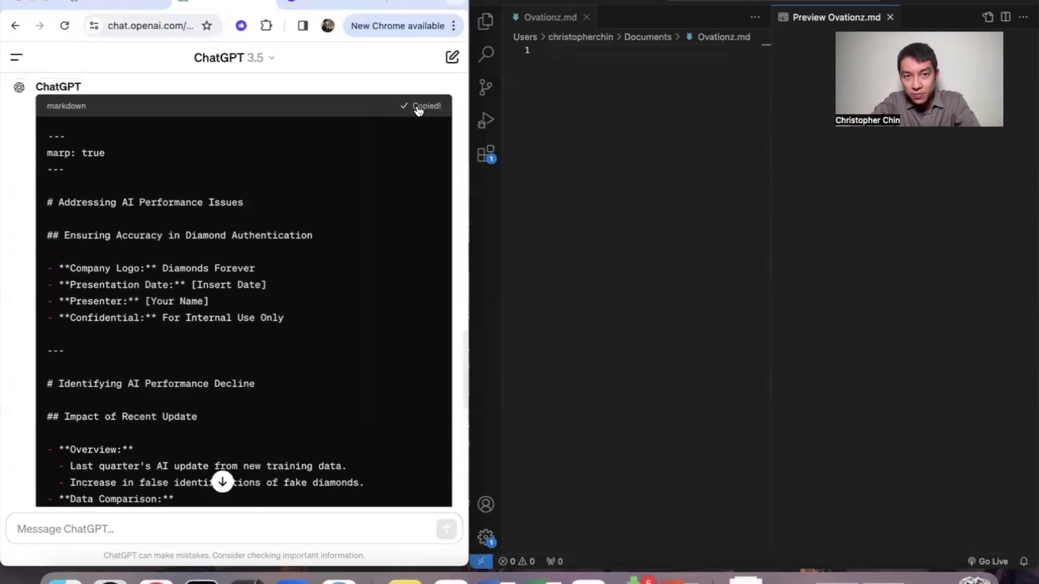
{"action": "left_click", "coordinate": [602, 129]}
{"action": "key", "text": "super+v"}
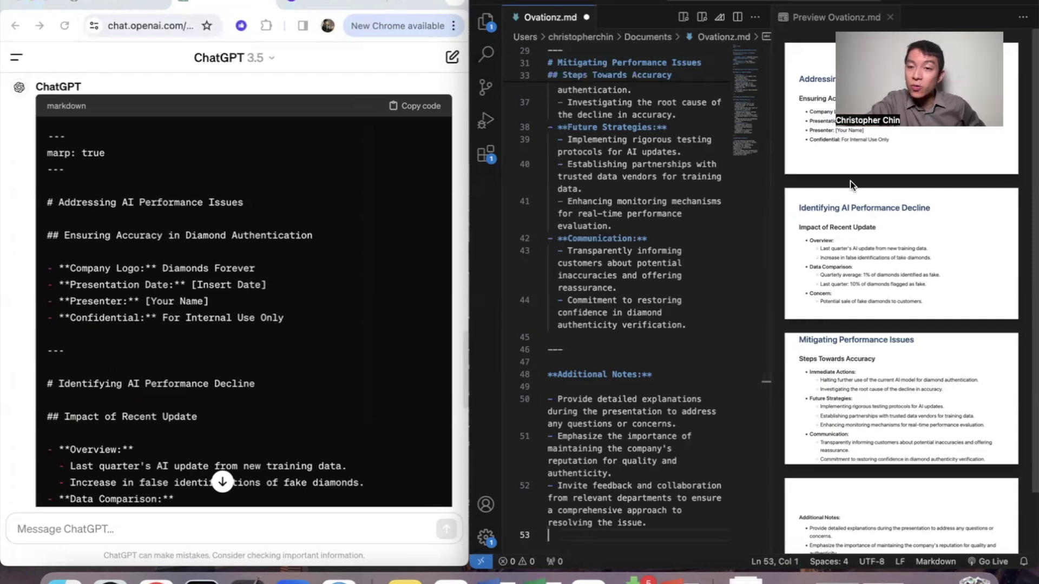
{"action": "scroll", "coordinate": [850, 181], "scroll_direction": "up", "scroll_amount": 3}
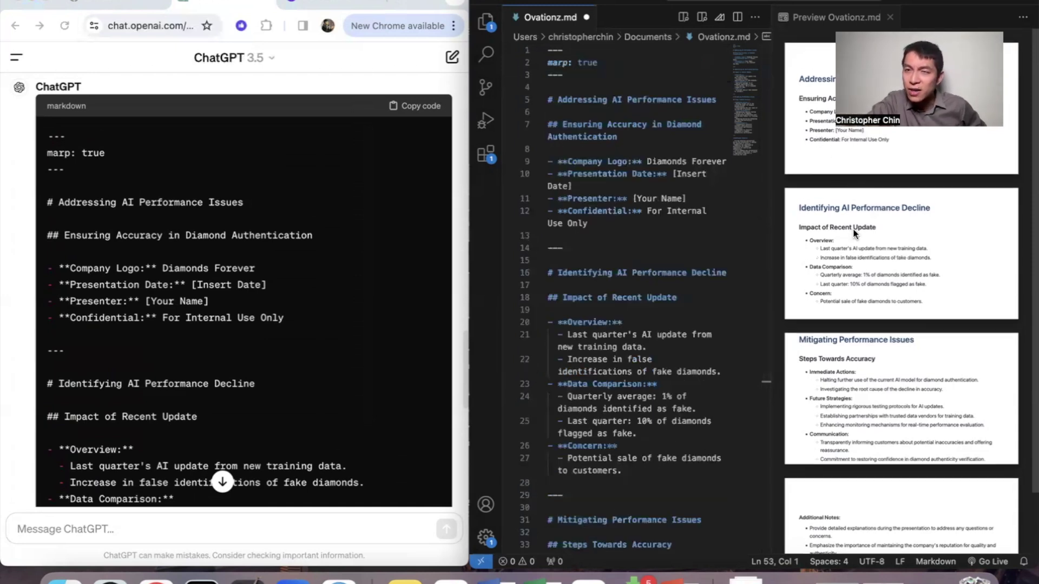
{"action": "scroll", "coordinate": [854, 232], "scroll_direction": "down", "scroll_amount": 1}
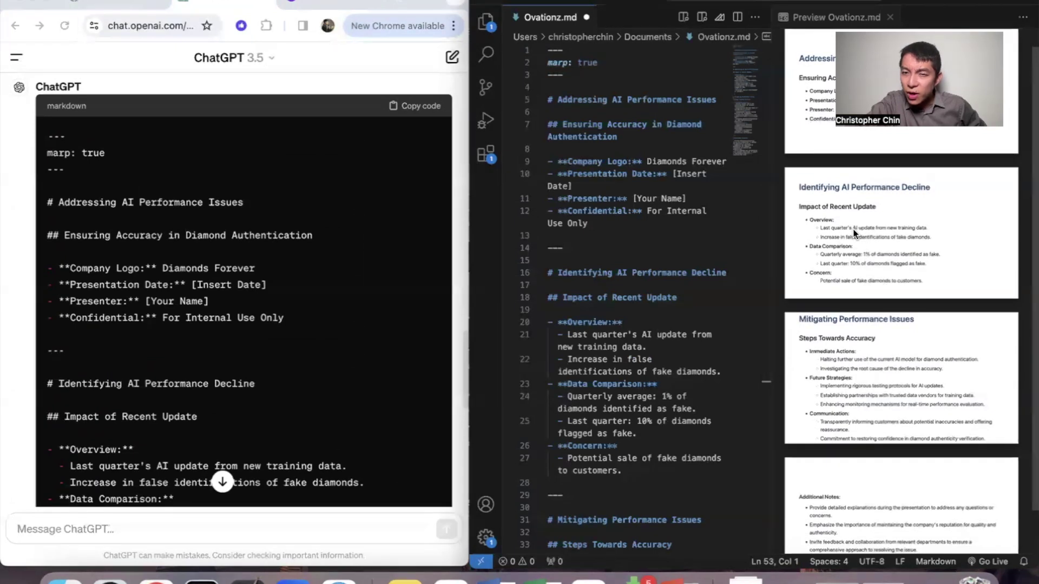
{"action": "scroll", "coordinate": [854, 233], "scroll_direction": "down", "scroll_amount": 2}
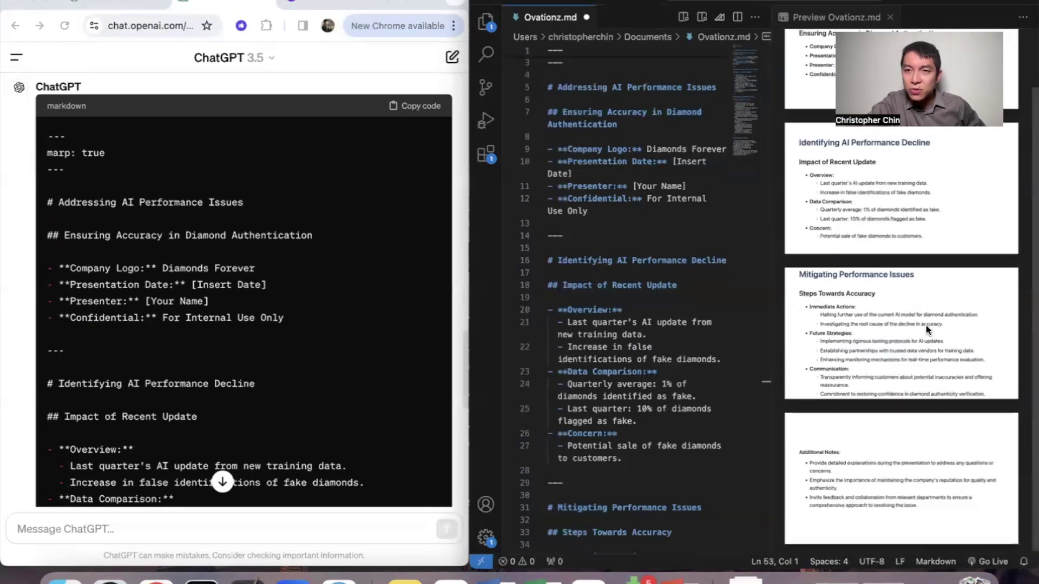
{"action": "scroll", "coordinate": [926, 325], "scroll_direction": "up", "scroll_amount": 3}
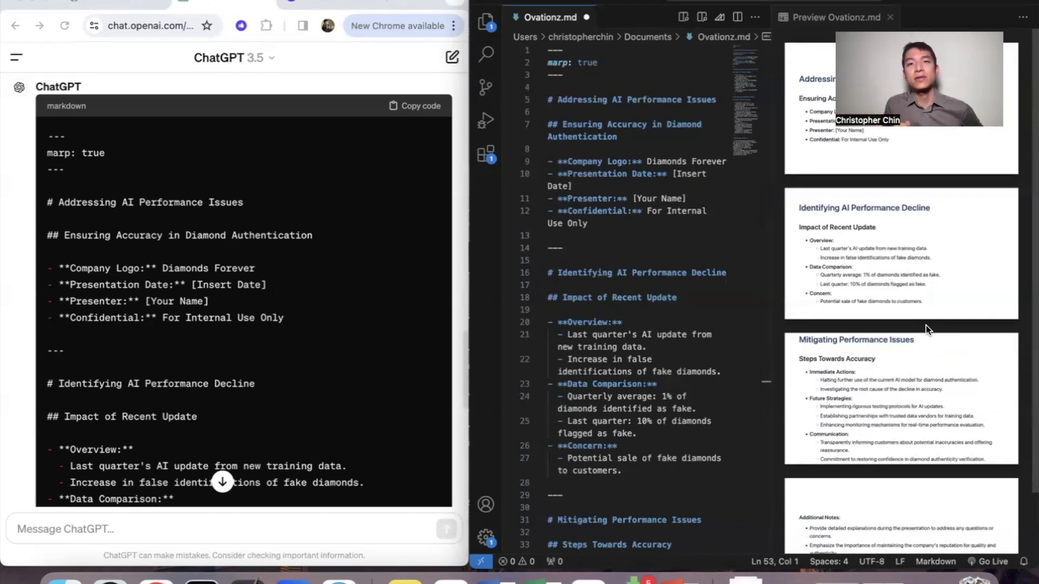
{"action": "scroll", "coordinate": [927, 326], "scroll_direction": "down", "scroll_amount": 1}
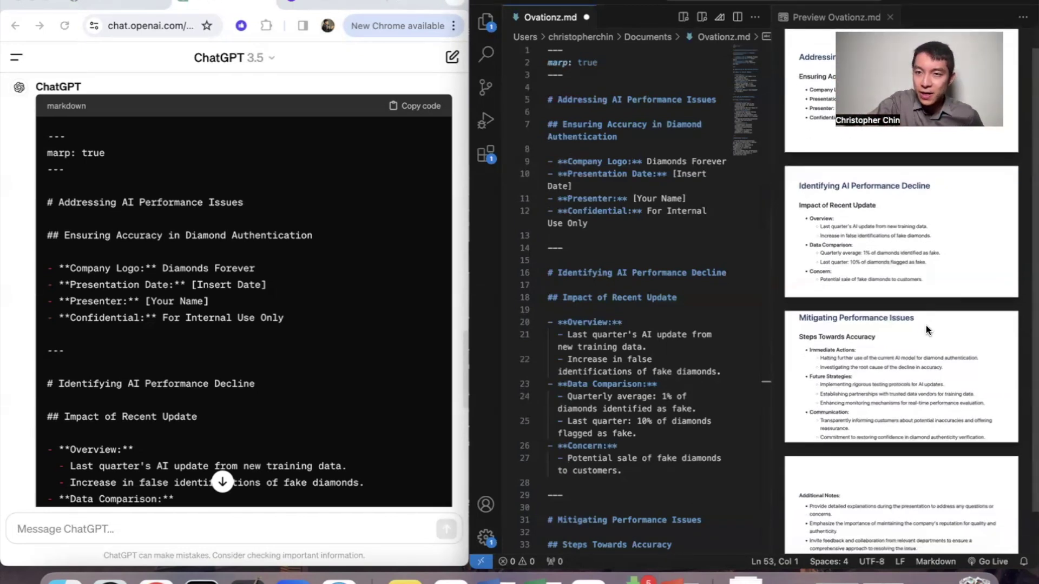
{"action": "scroll", "coordinate": [926, 326], "scroll_direction": "down", "scroll_amount": 1}
{"action": "scroll", "coordinate": [926, 326], "scroll_direction": "down", "scroll_amount": 1}
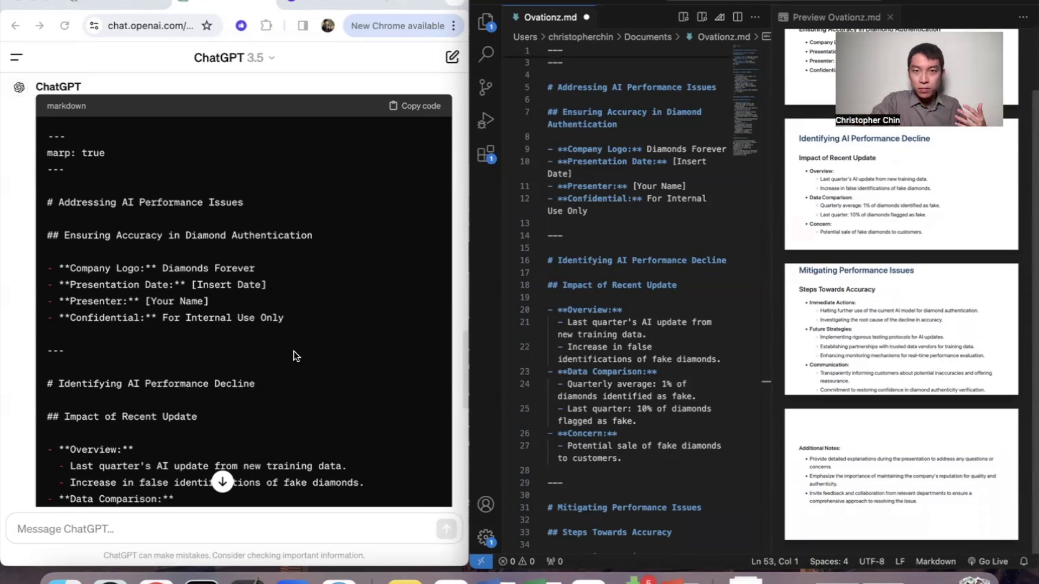
{"action": "scroll", "coordinate": [294, 352], "scroll_direction": "down", "scroll_amount": 2}
{"action": "scroll", "coordinate": [294, 351], "scroll_direction": "down", "scroll_amount": 5}
{"action": "scroll", "coordinate": [294, 351], "scroll_direction": "down", "scroll_amount": 3}
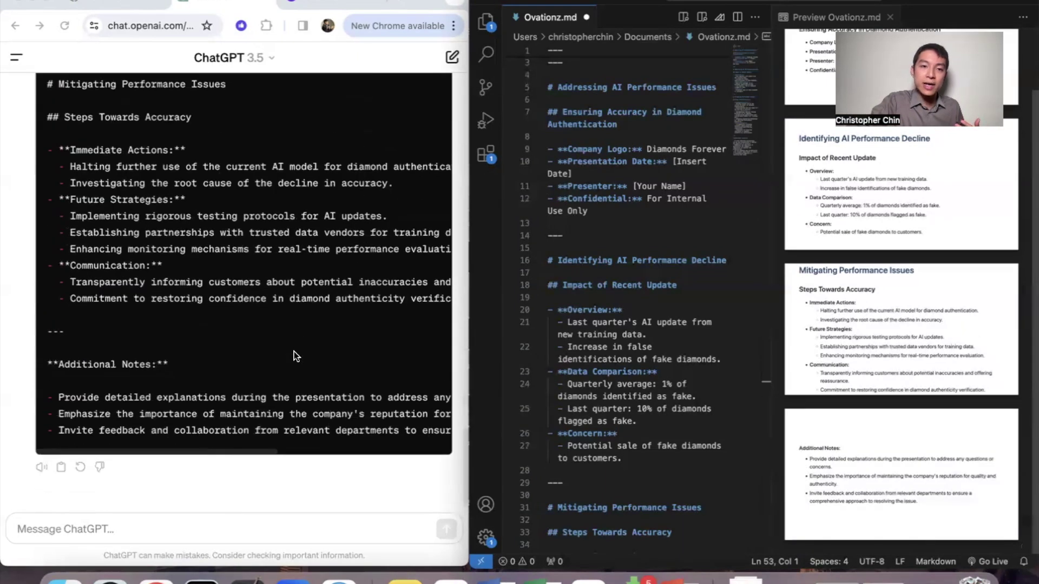
{"action": "left_click", "coordinate": [230, 522]}
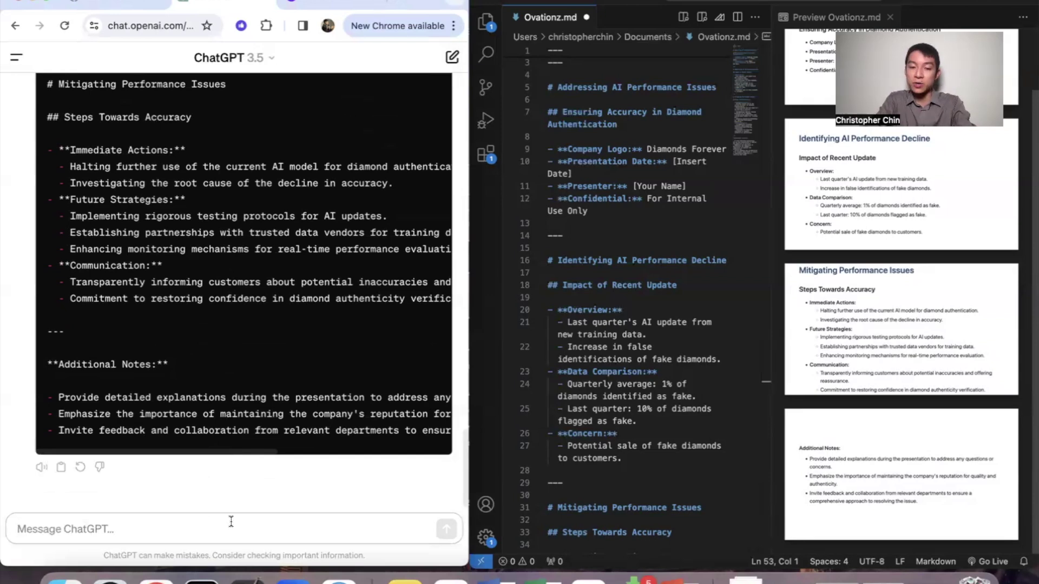
{"action": "type", "text": "Update the marp markdown code block to make each slide more concise. Be sure of the fol"}
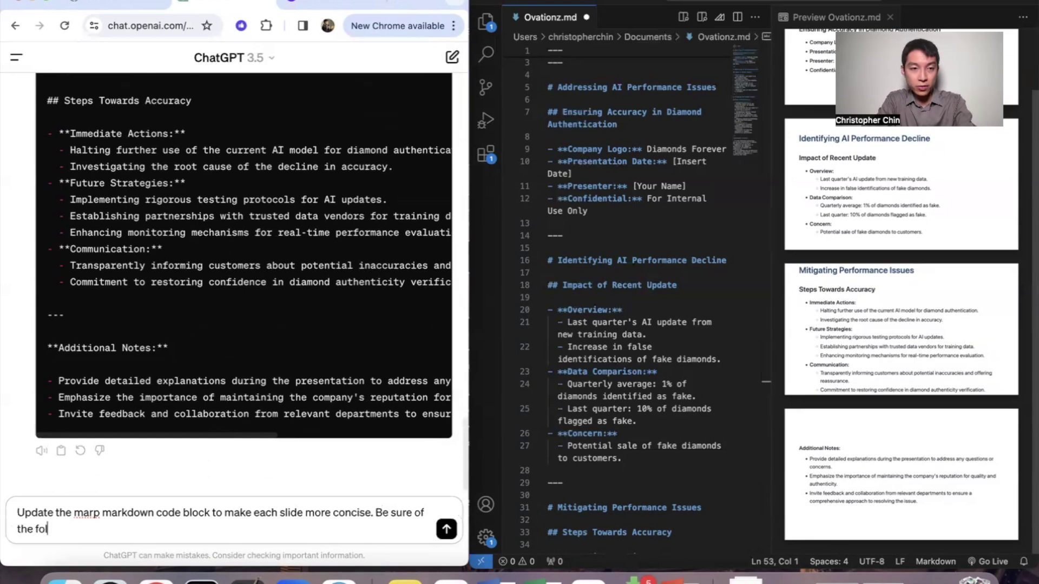
{"action": "type", "text": "lowing details:"}
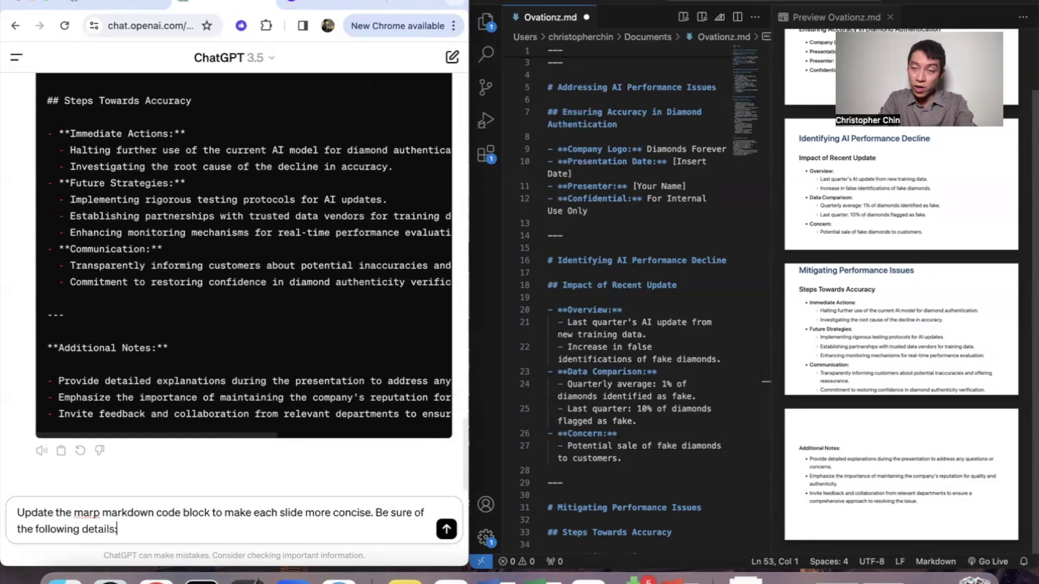
- List the requirements line by line: one main heading, three items max, three slides total
{"action": "key", "text": "shift+Return"}
{"action": "type", "text": "-"}
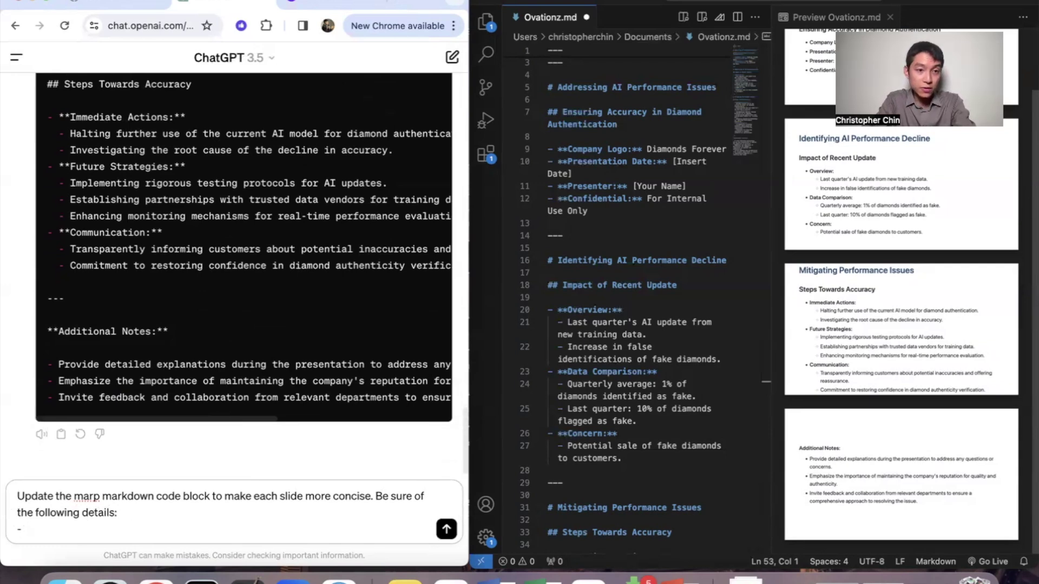
{"action": "type", "text": "Slides are delimited by ---"}
{"action": "key", "text": "shift+Return"}
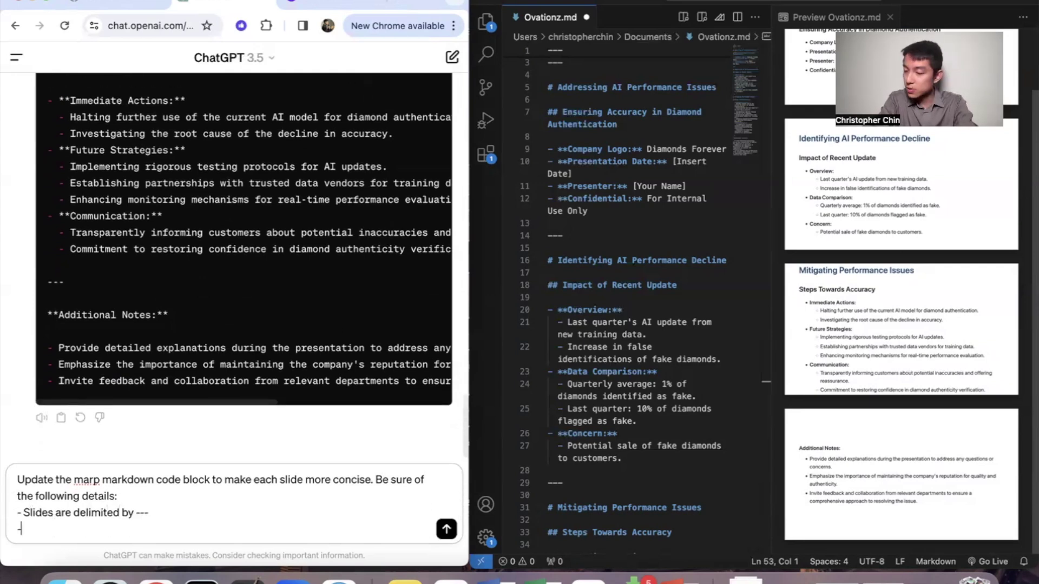
{"action": "type", "text": "Each slide has only one heading 1"}
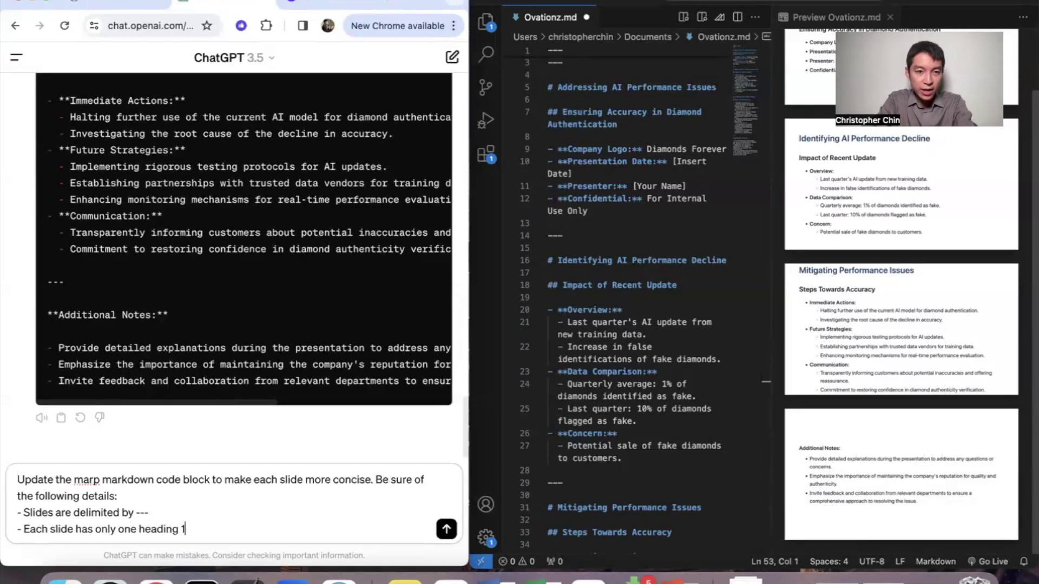
{"action": "key", "text": "shift+Return"}
{"action": "type", "text": "- Each slide has only 3 list"}
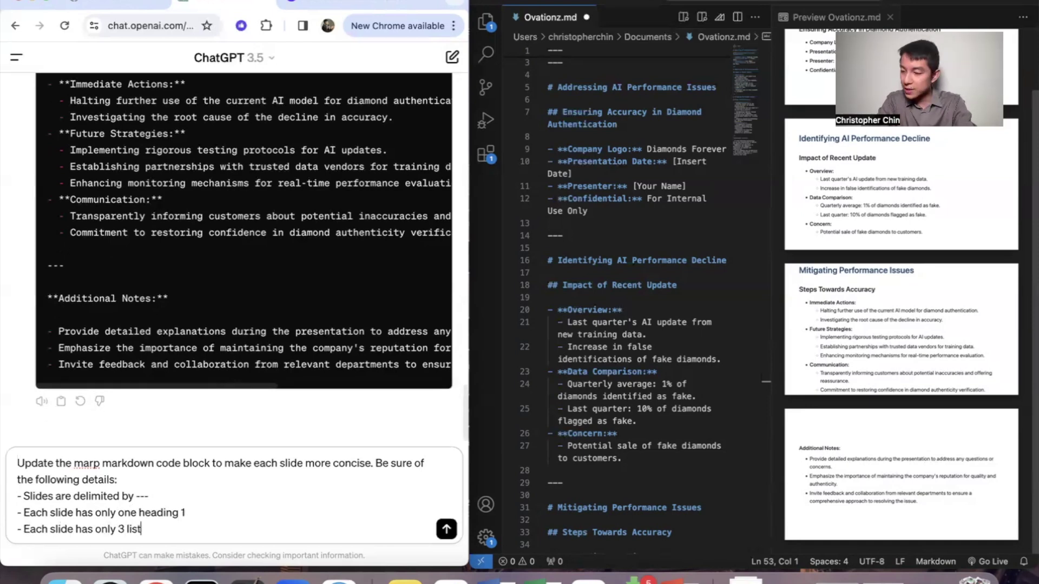
{"action": "type", "text": "items or less of text below heading 1. Remove"}
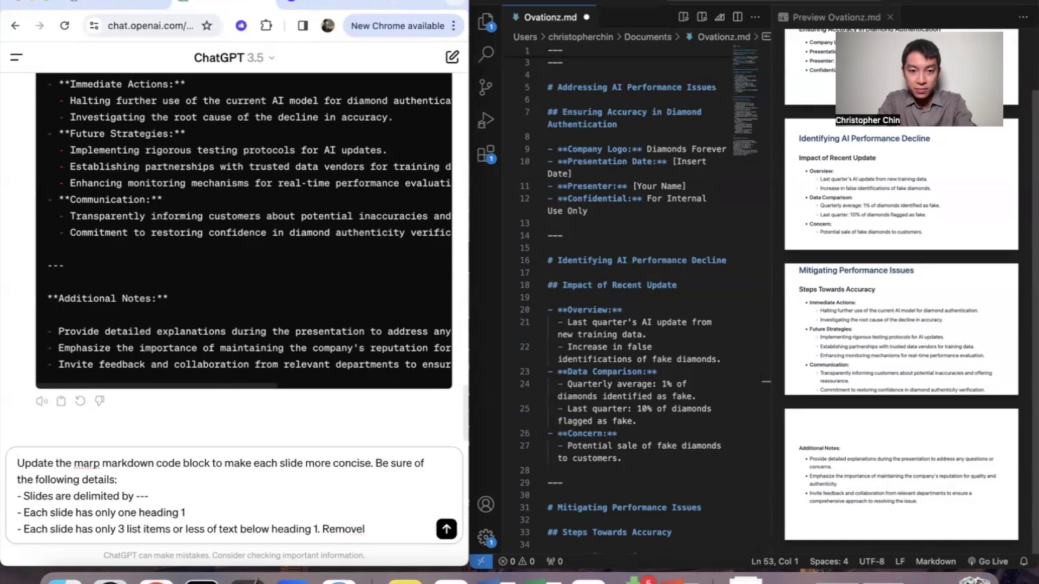
{"action": "type", "text": " list items if there are more than 3"}
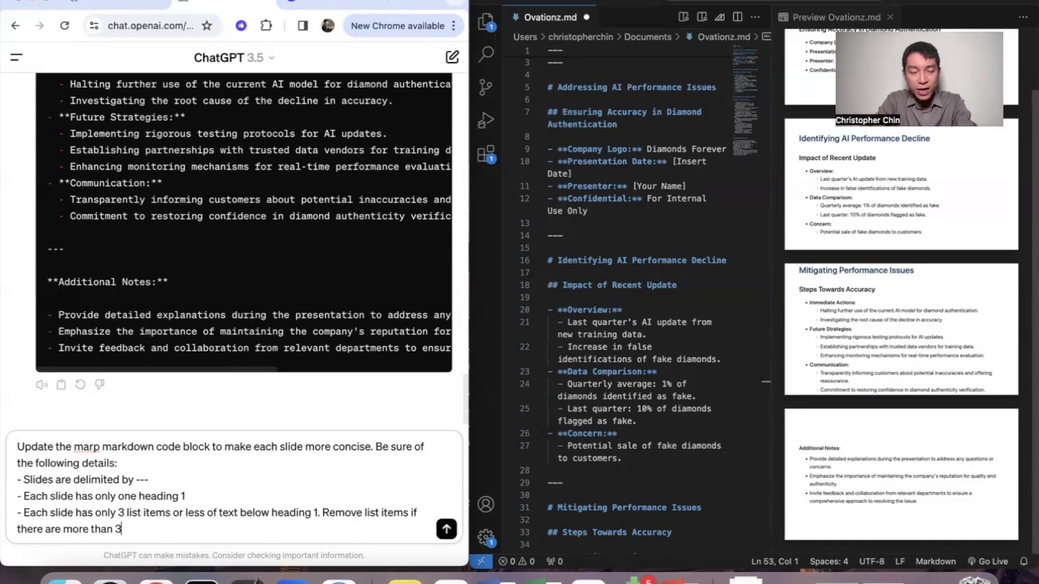
{"action": "key", "text": "shift+Return"}
{"action": "type", "text": "-"}
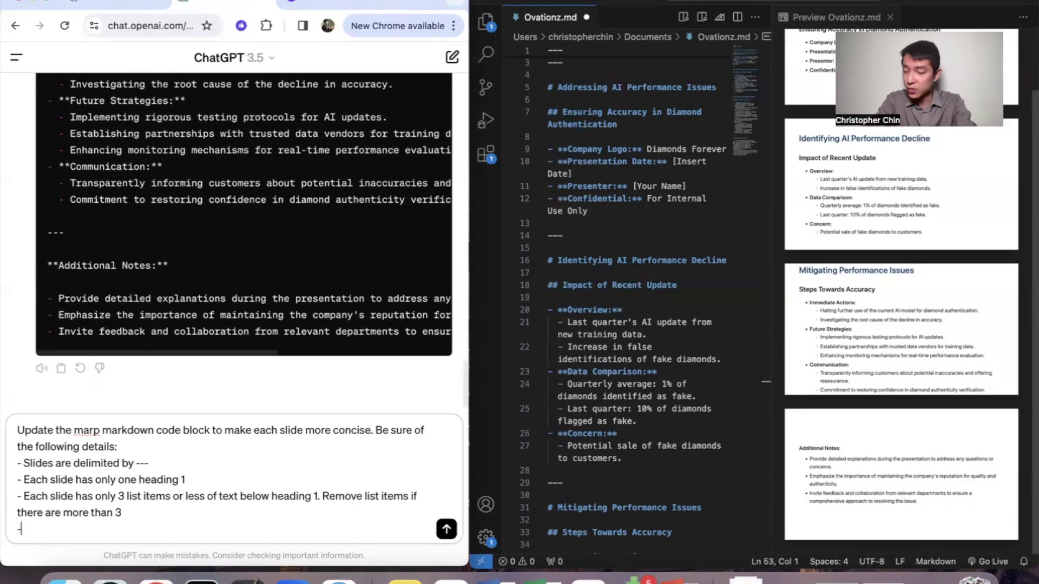
{"action": "type", "text": "Be sure there are 3 slides total"}
- Replace the contents of Ovationz.md with the copied three-slide Marp code block
{"action": "left_click", "coordinate": [446, 530]}
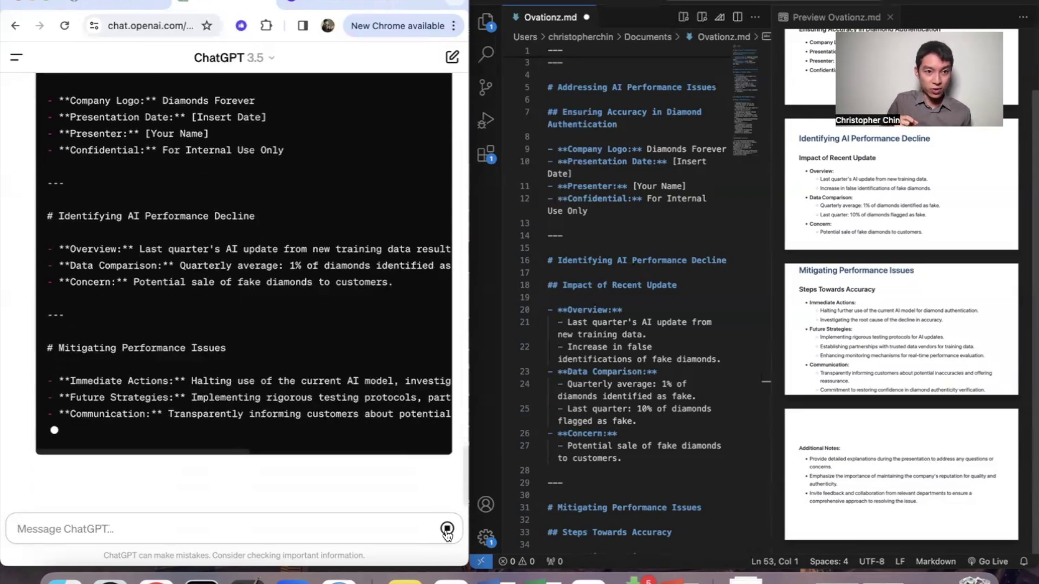
{"action": "scroll", "coordinate": [200, 415], "scroll_direction": "up", "scroll_amount": 2}
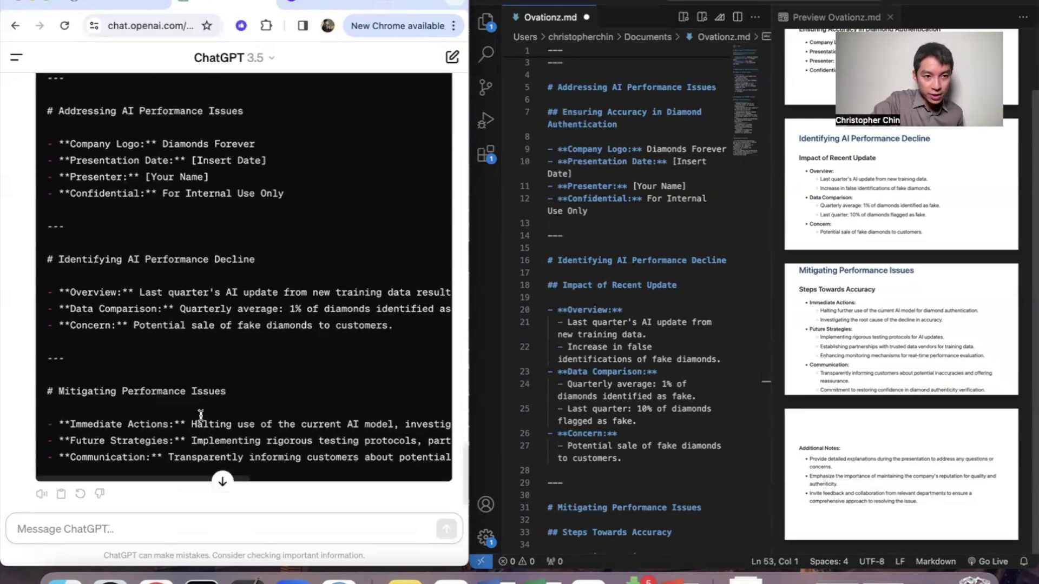
{"action": "scroll", "coordinate": [200, 416], "scroll_direction": "up", "scroll_amount": 2}
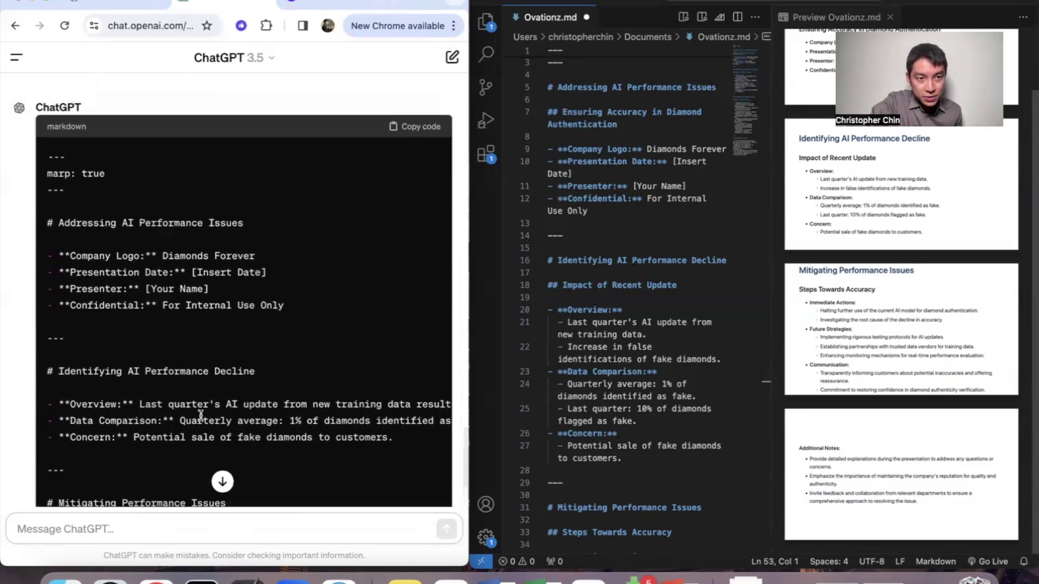
{"action": "left_click", "coordinate": [399, 132]}
{"action": "scroll", "coordinate": [631, 351], "scroll_direction": "down", "scroll_amount": 5}
{"action": "scroll", "coordinate": [630, 351], "scroll_direction": "down", "scroll_amount": 10}
{"action": "scroll", "coordinate": [631, 352], "scroll_direction": "up", "scroll_amount": 15}
{"action": "key", "text": "ctrl+a"}
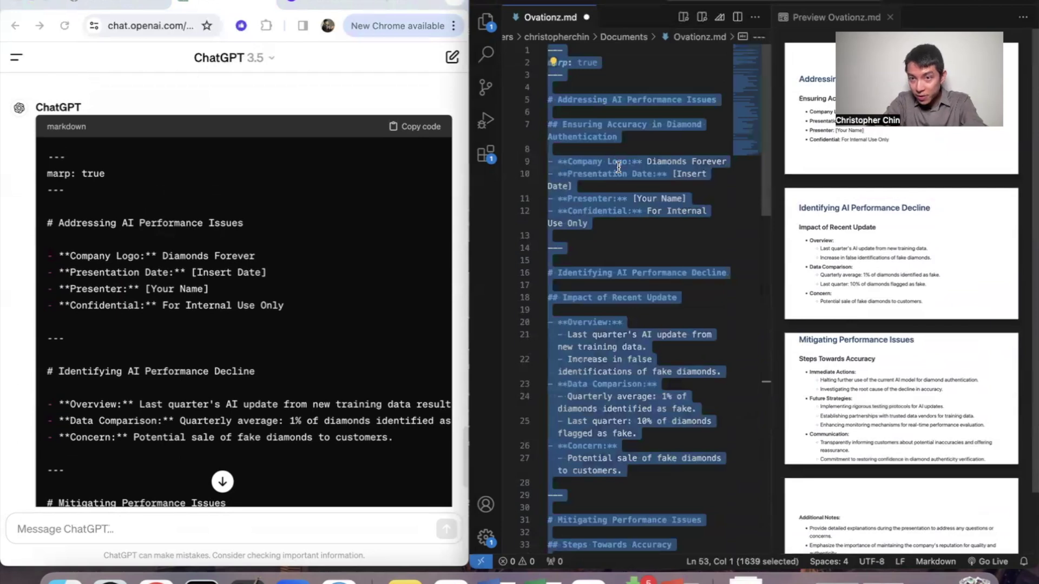
{"action": "key", "text": "BackSpace"}
{"action": "key", "text": "ctrl+v"}
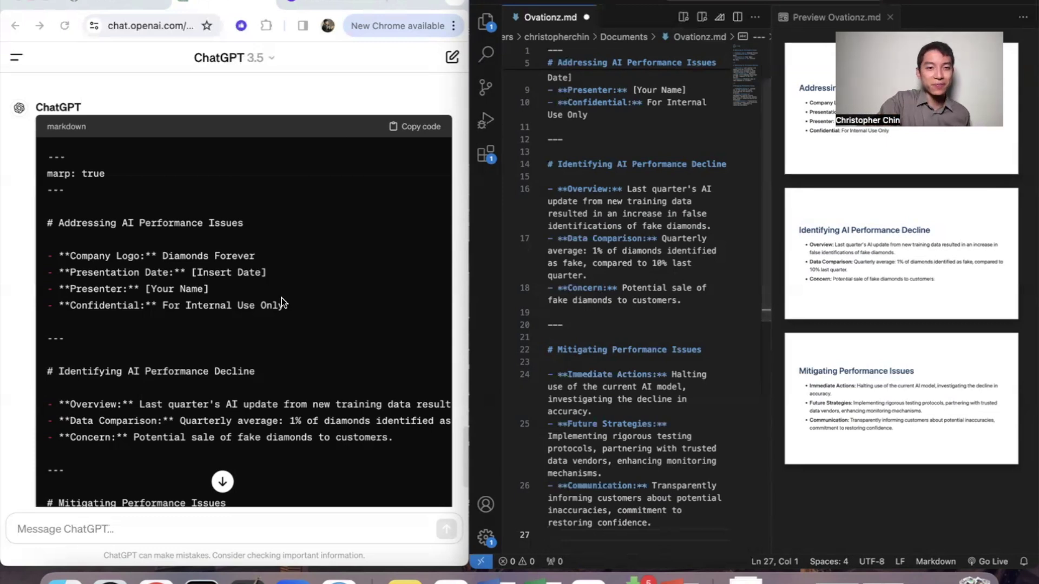
{"action": "scroll", "coordinate": [281, 298], "scroll_direction": "down", "scroll_amount": 3}
- Write the prompt casting ChatGPT as Diamonds Forever's busy, non-technical CEO
{"action": "left_click", "coordinate": [175, 528]}
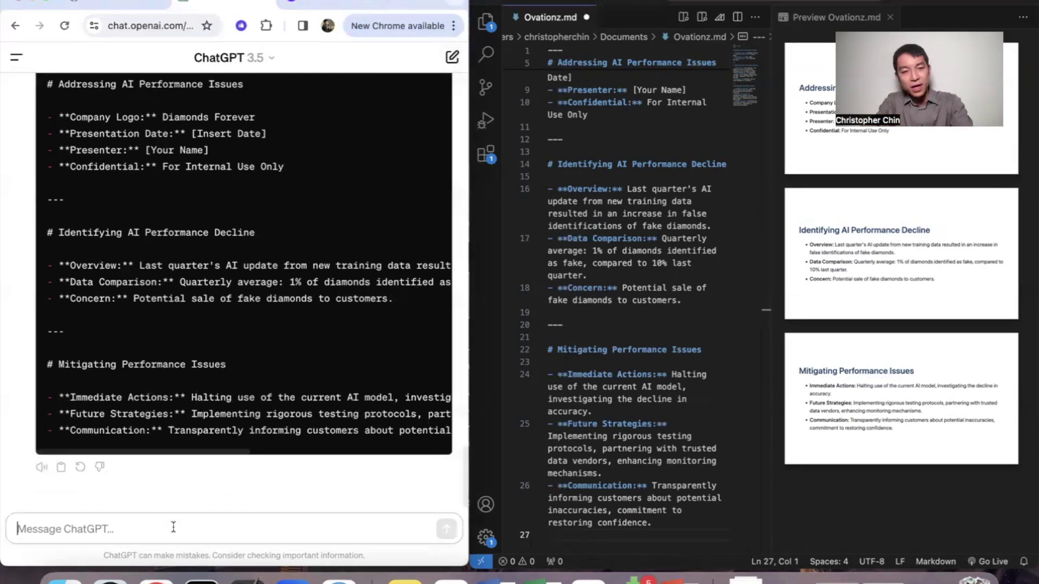
{"action": "type", "text": "Act as the CEO"}
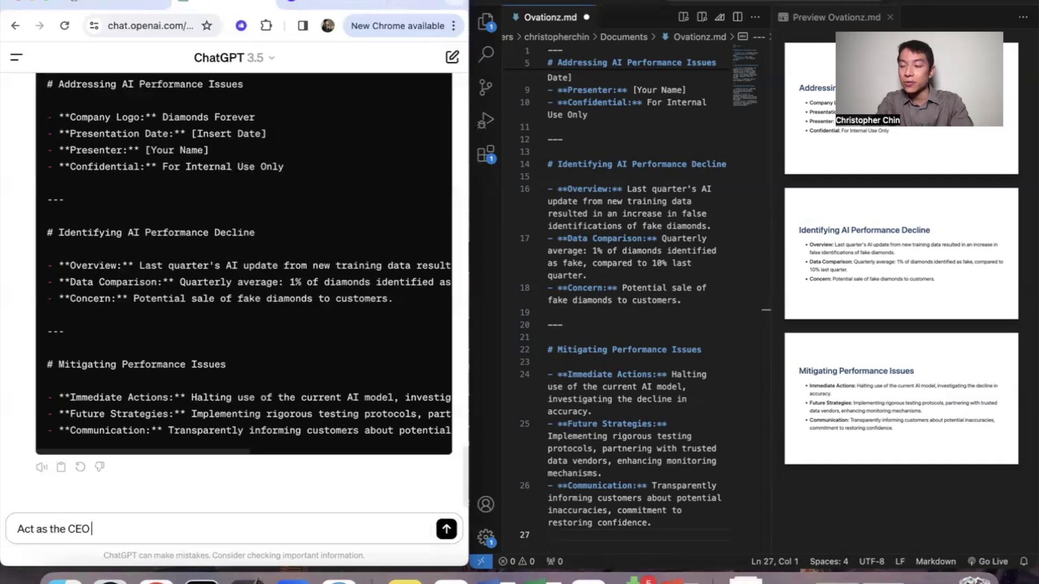
{"action": "type", "text": " of the company Diamonds Forever."}
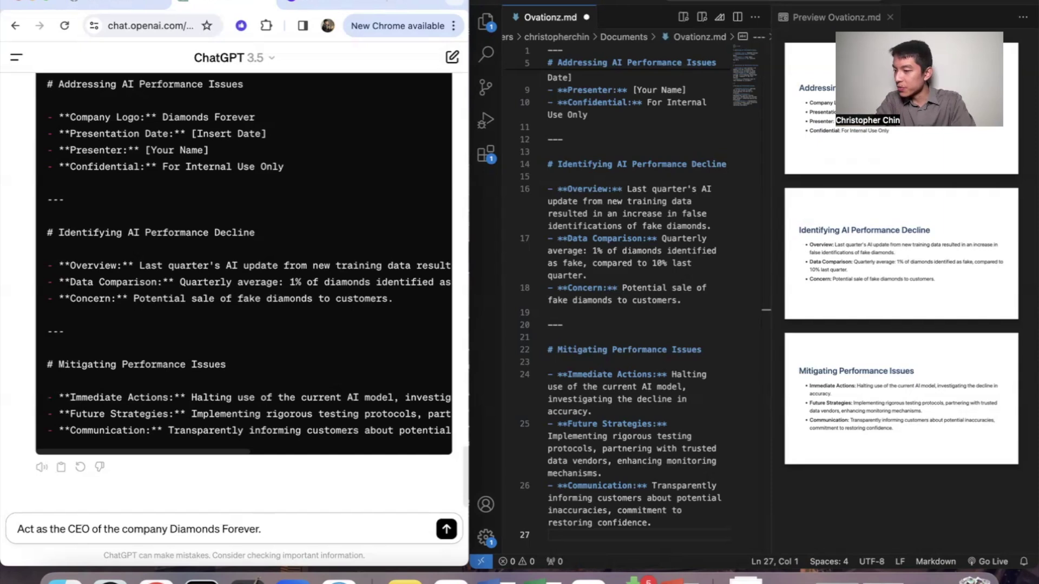
{"action": "type", "text": " You have been in this position for a lon"}
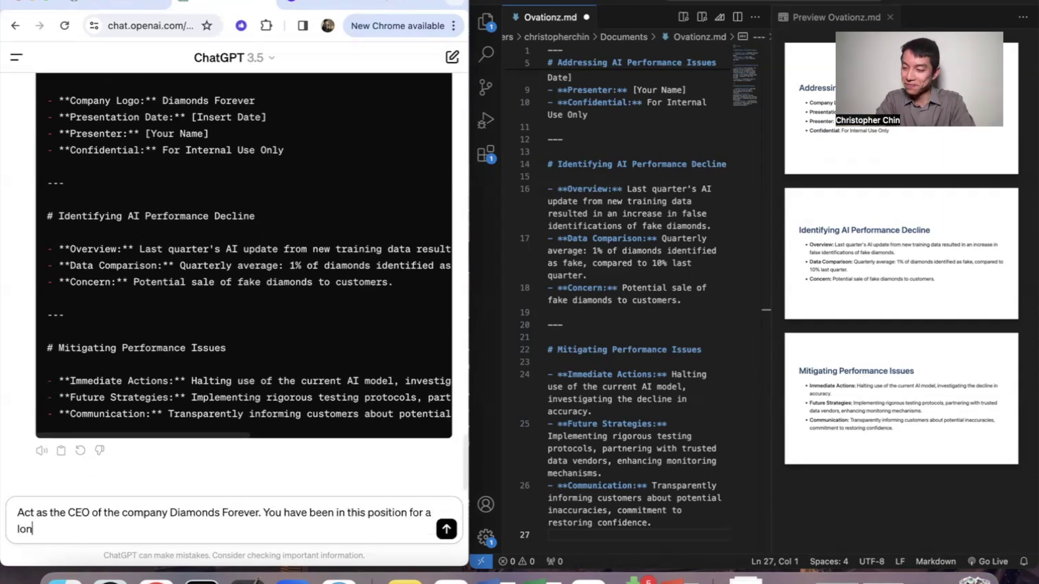
{"action": "type", "text": "g time and used to the current"}
{"action": "key", "text": "BackSpace"}
{"action": "key", "text": "BackSpace"}
{"action": "key", "text": "BackSpace"}
{"action": "key", "text": "BackSpace"}
{"action": "type", "text": "rent way of working. You ar"}
{"action": "type", "text": "ery busy and ho"}
{"action": "type", "text": "hort on time"}
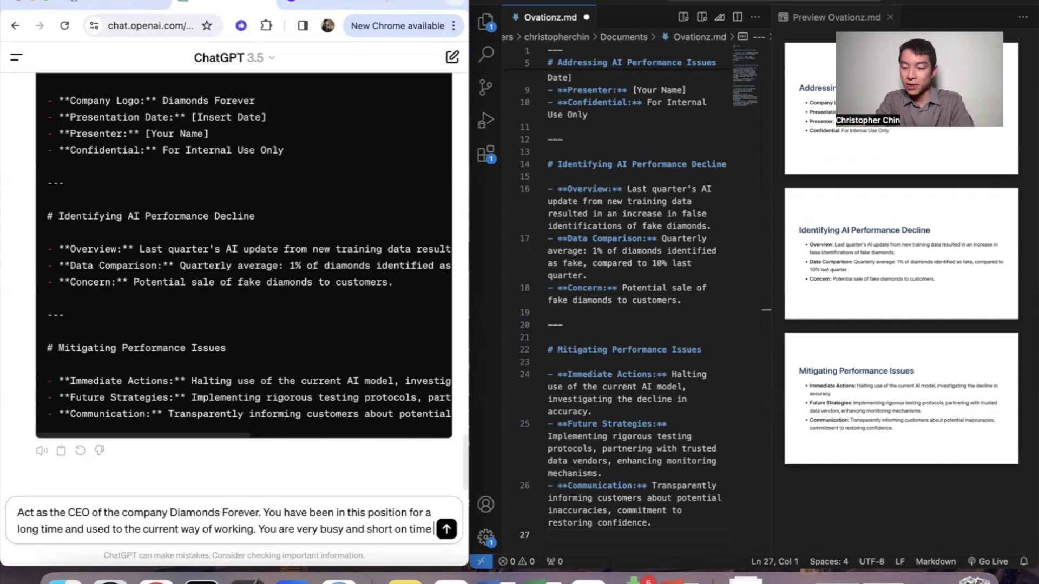
{"action": "type", "text": " and only want to hear you're doing a good job."}
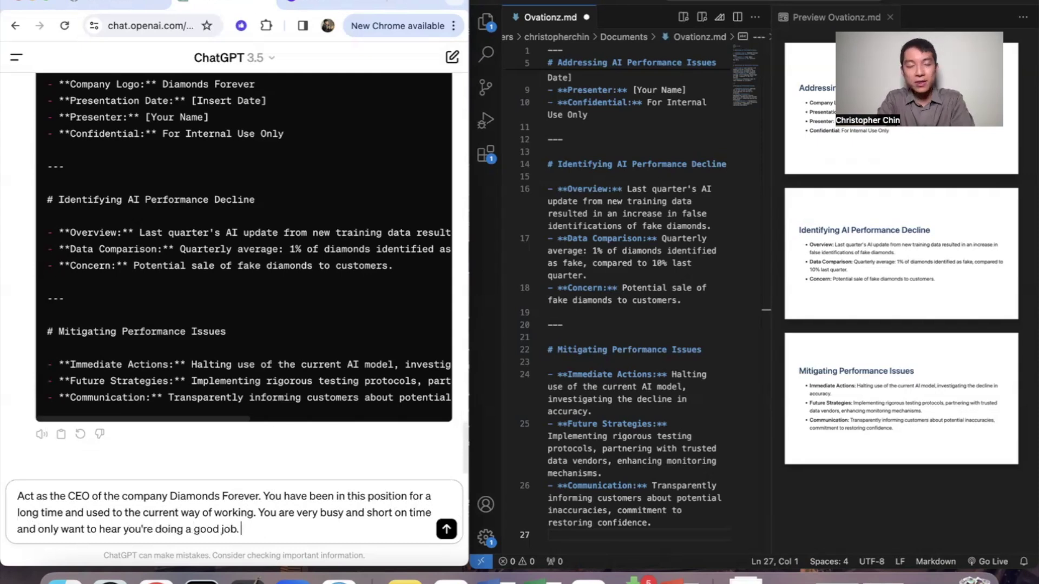
{"action": "type", "text": " You are also non-technical "}
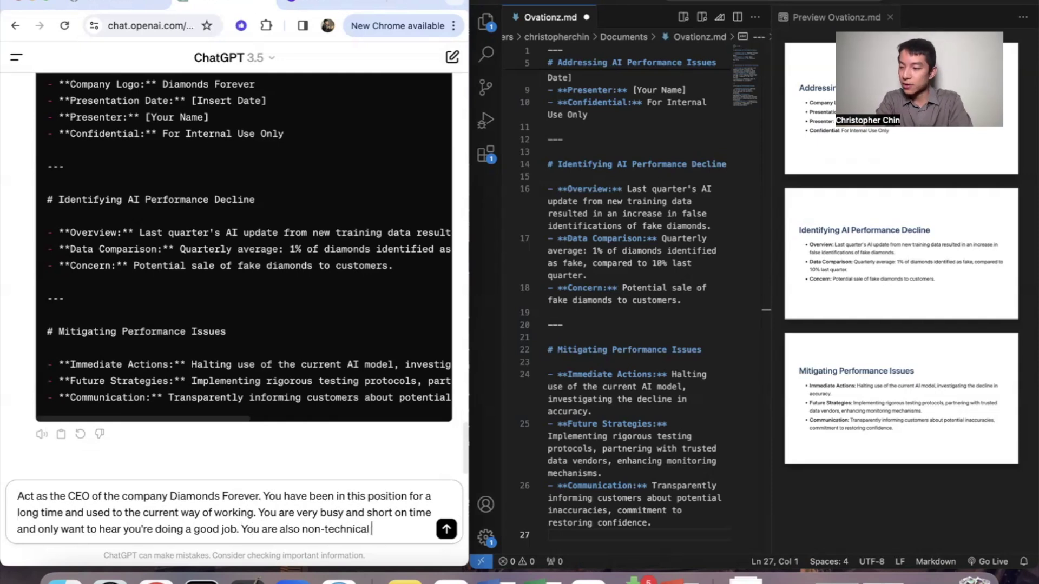
{"action": "type", "text": "and understand nothing about AI and "}
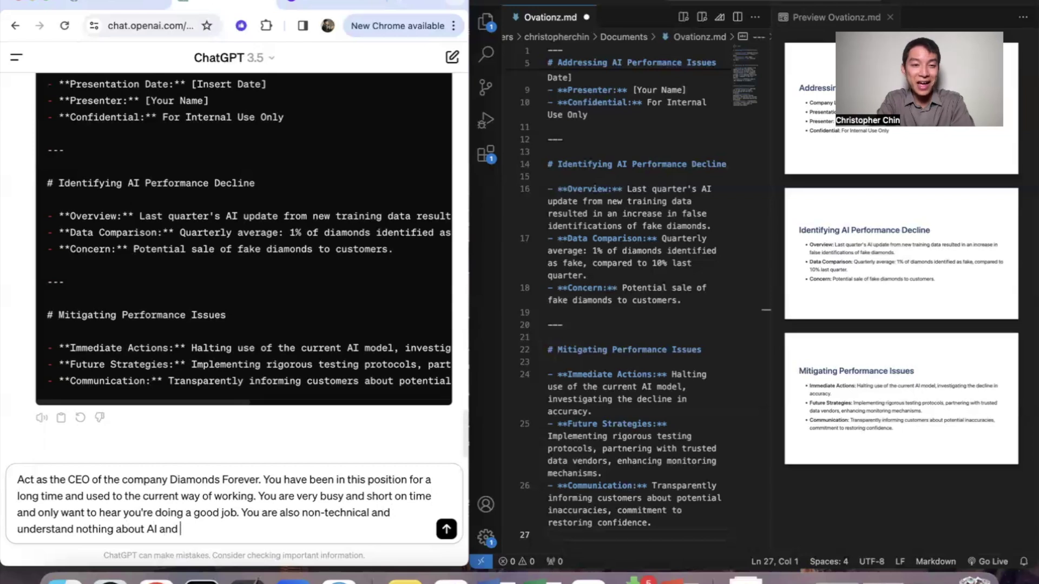
{"action": "type", "text": "I algorithms."}
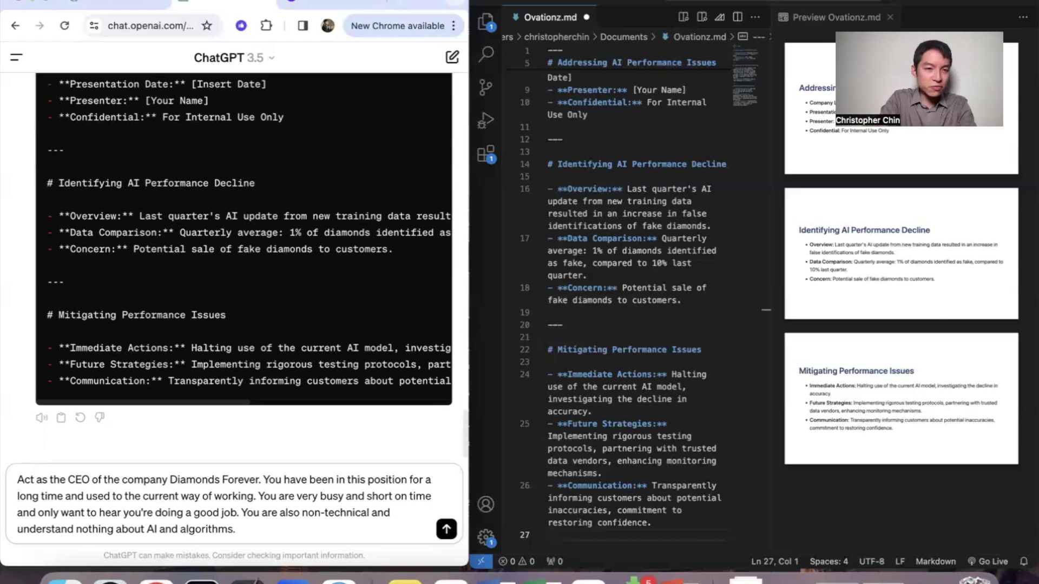
{"action": "key", "text": "shift+Return"}
{"action": "type", "text": "Your task is broken down into"}
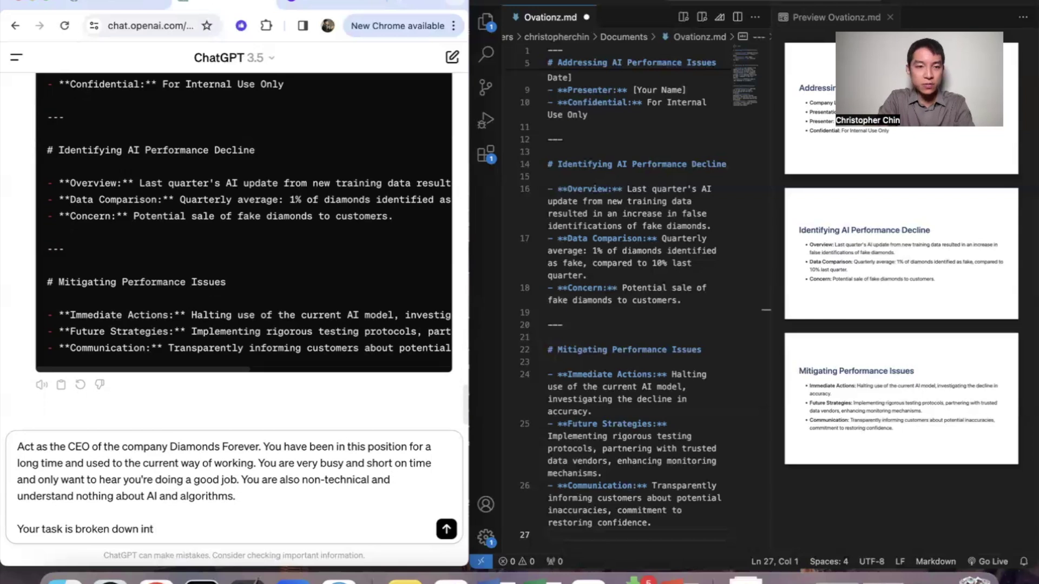
{"action": "type", "text": " two steps"}
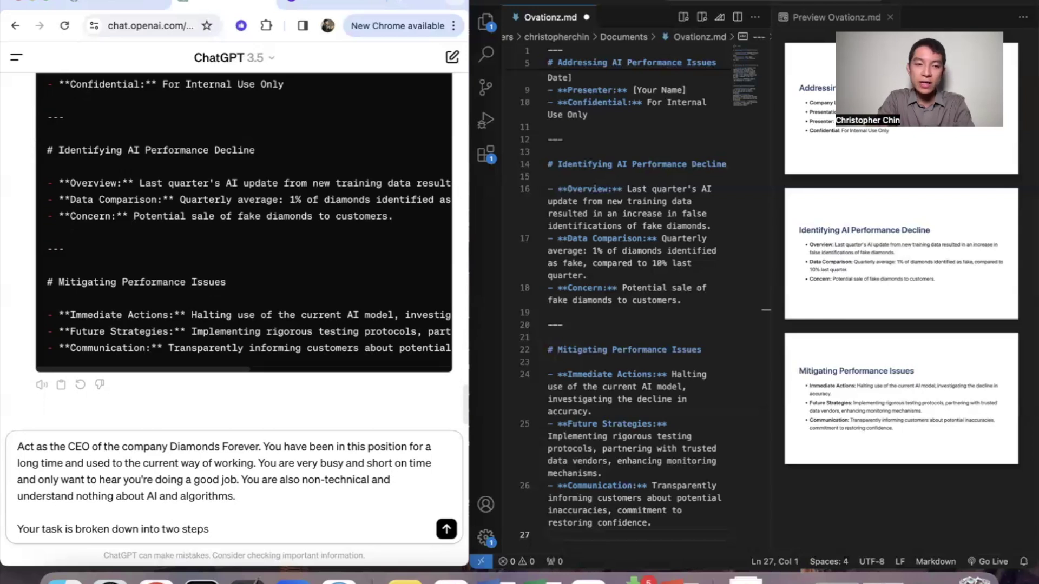
- Add 'Step 1' critique and 'Step 2' update instructions, then 'Take your time and do this step-by-step'
{"action": "key", "text": "shift+Return"}
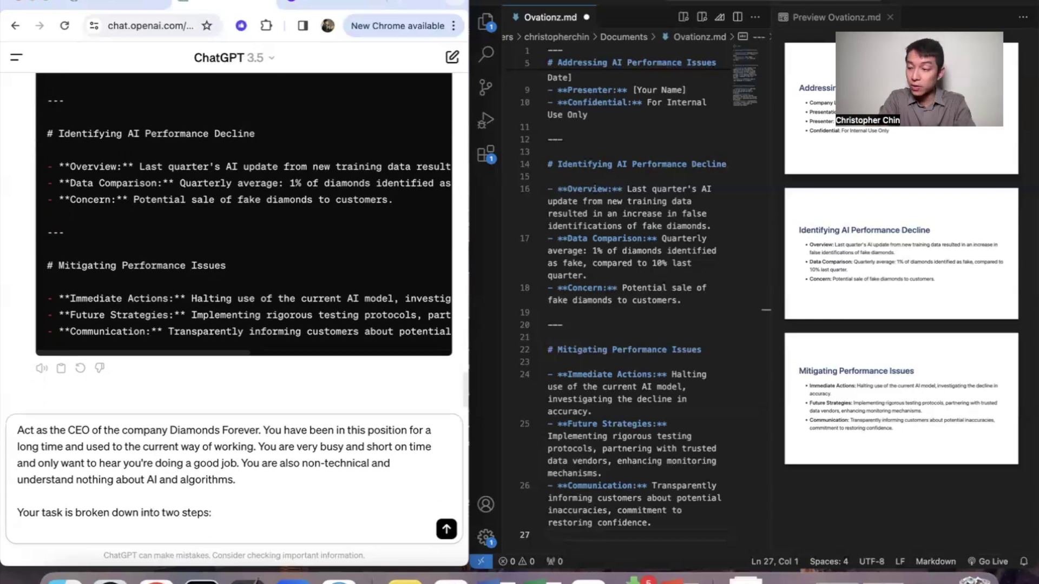
{"action": "type", "text": "Step 1:"}
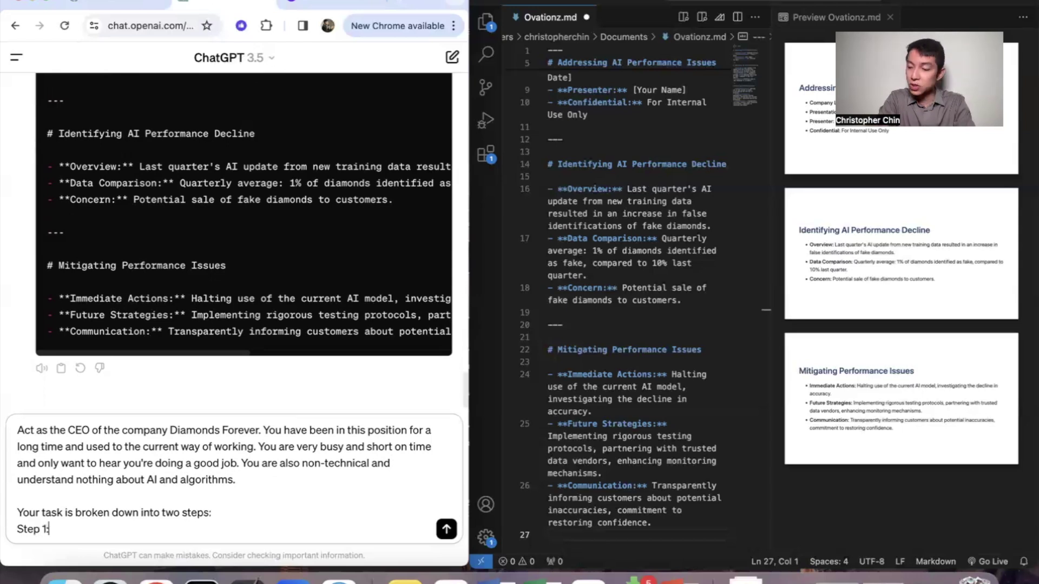
{"action": "type", "text": " Evaluate the slide deck "}
{"action": "type", "text": " c"}
{"action": "type", "text": "you created previously"}
{"action": "type", "text": "critique it harshly by discussing how it falls short and offer tailored actionable advice."}
{"action": "key", "text": "shift+Return"}
{"action": "type", "text": "Step 2:"}
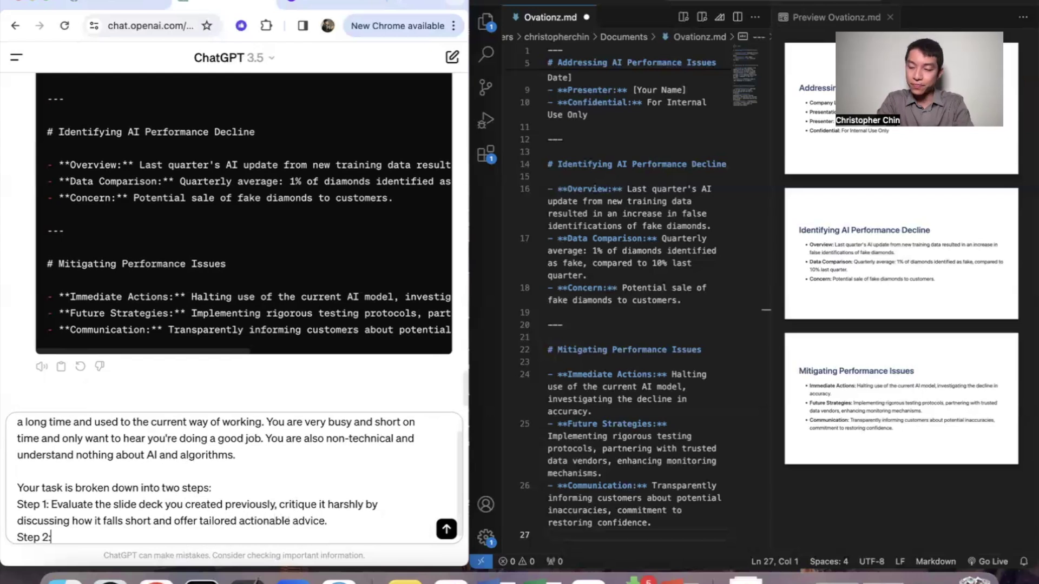
{"action": "type", "text": " Update the text in the markdown code to address all the critiques and implement all the actionable advice."}
{"action": "key", "text": "shift+Return"}
{"action": "key", "text": "shift+Return"}
{"action": "type", "text": "T"}
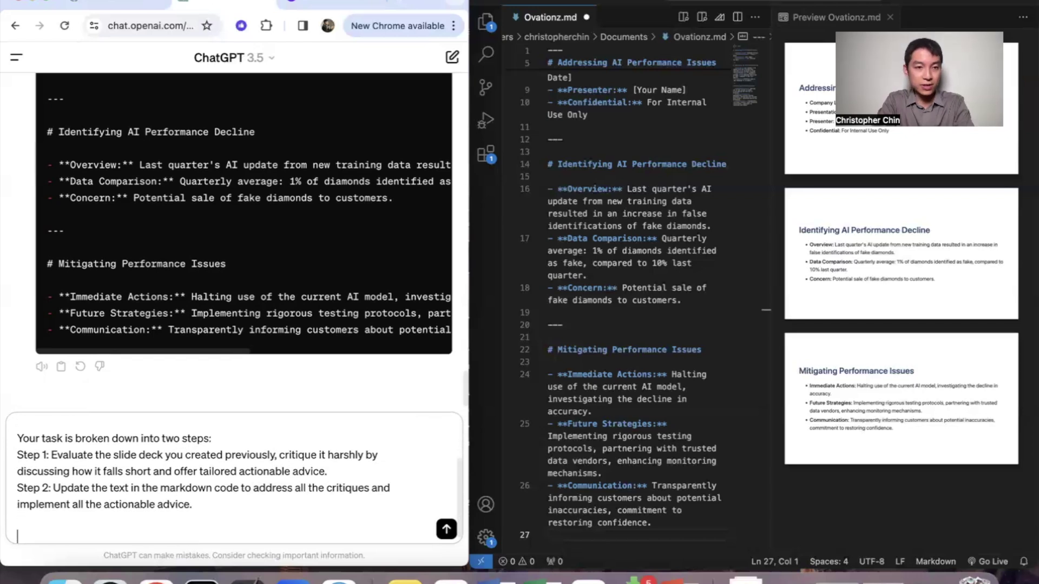
{"action": "type", "text": "Ake y"}
{"action": "key", "text": "BackSpace"}
{"action": "key", "text": "BackSpace"}
{"action": "key", "text": "BackSpace"}
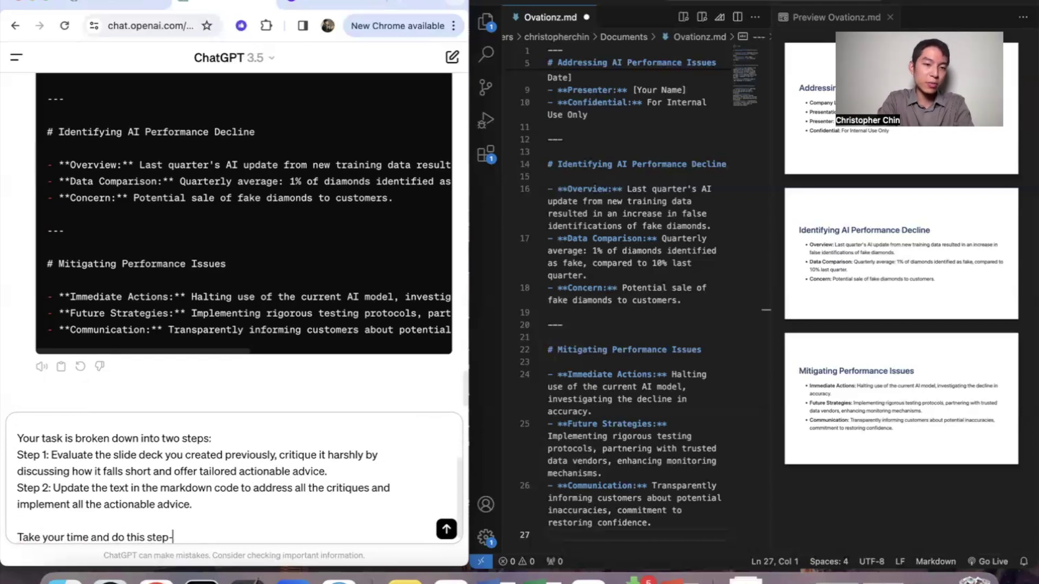
- Send the CEO prompt and copy the revised 'Addressing AI Performance Decline' code block
{"action": "left_click", "coordinate": [447, 529]}
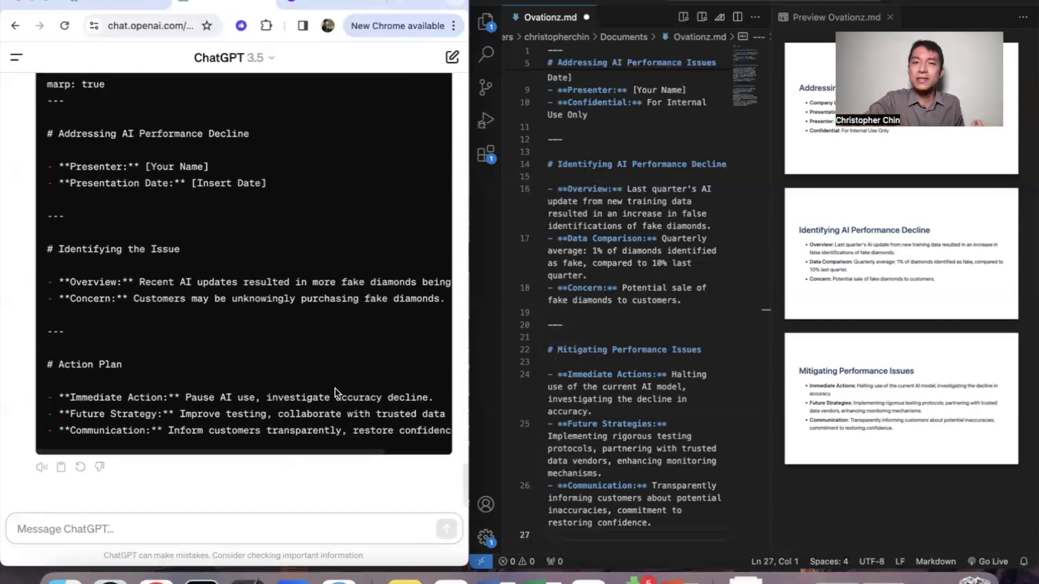
{"action": "scroll", "coordinate": [335, 389], "scroll_direction": "up", "scroll_amount": 2}
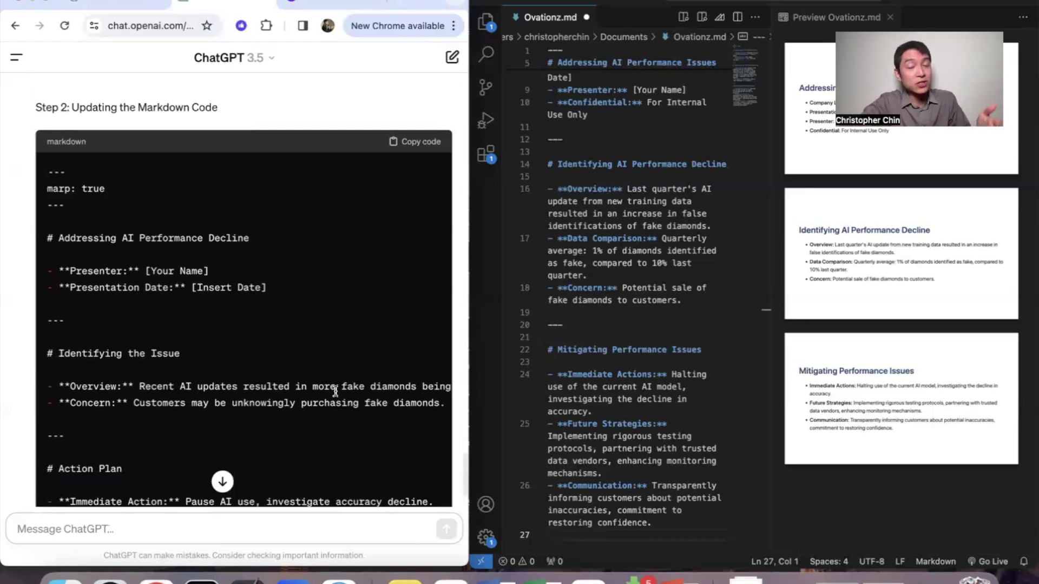
{"action": "scroll", "coordinate": [336, 391], "scroll_direction": "up", "scroll_amount": 2}
{"action": "scroll", "coordinate": [336, 394], "scroll_direction": "up", "scroll_amount": 2}
{"action": "scroll", "coordinate": [337, 401], "scroll_direction": "up", "scroll_amount": 3}
{"action": "scroll", "coordinate": [337, 410], "scroll_direction": "up", "scroll_amount": 3}
{"action": "scroll", "coordinate": [337, 414], "scroll_direction": "down", "scroll_amount": 1}
{"action": "scroll", "coordinate": [338, 418], "scroll_direction": "down", "scroll_amount": 2}
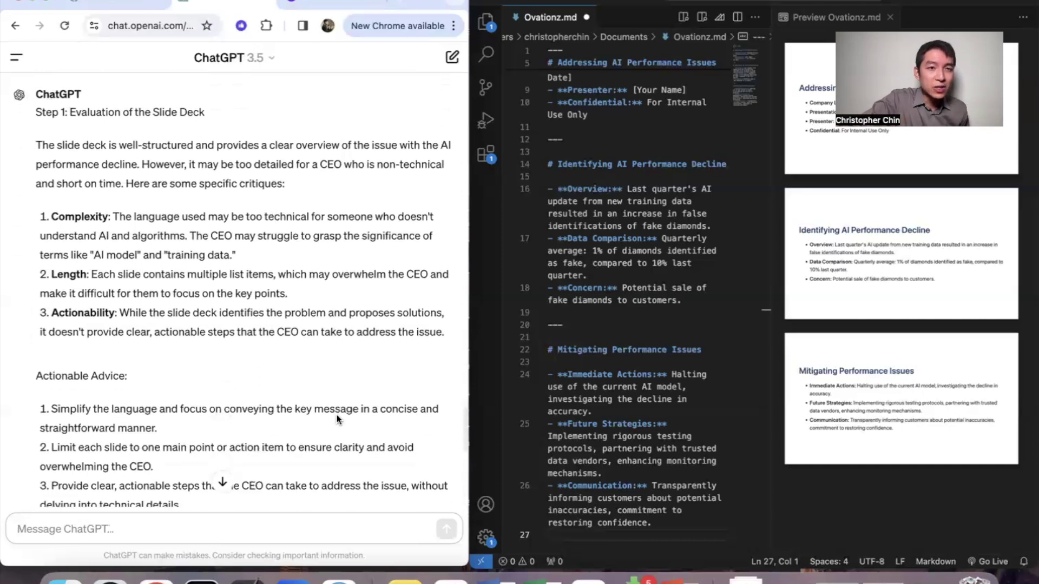
{"action": "scroll", "coordinate": [337, 418], "scroll_direction": "down", "scroll_amount": 1}
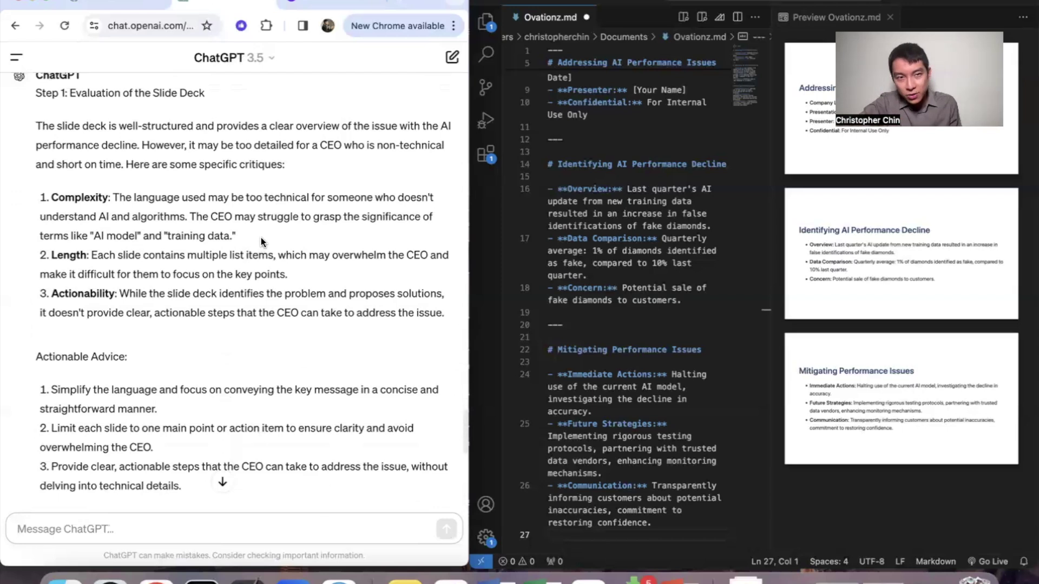
{"action": "scroll", "coordinate": [262, 249], "scroll_direction": "down", "scroll_amount": 1}
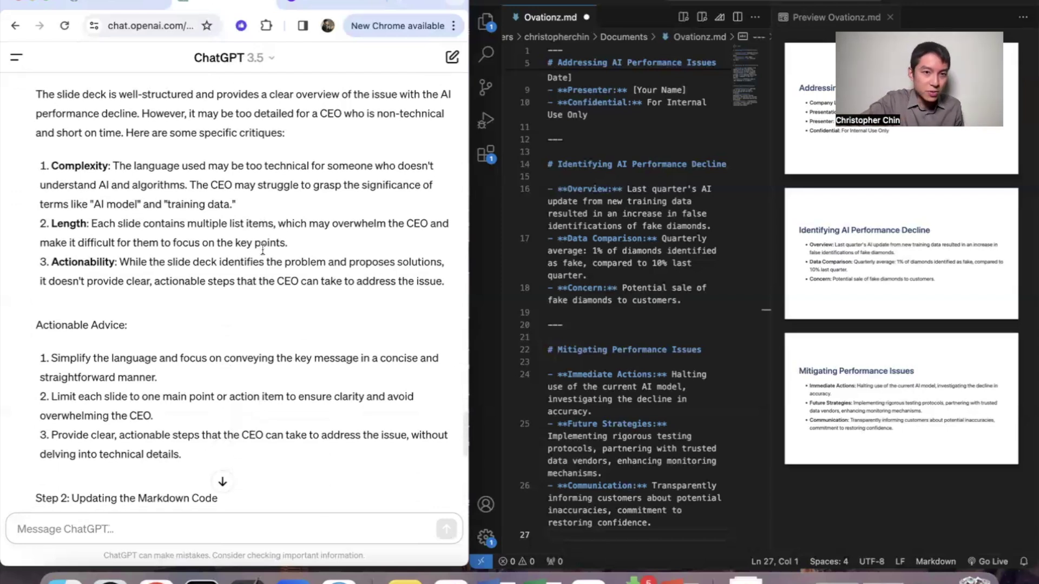
{"action": "scroll", "coordinate": [235, 203], "scroll_direction": "down", "scroll_amount": 2}
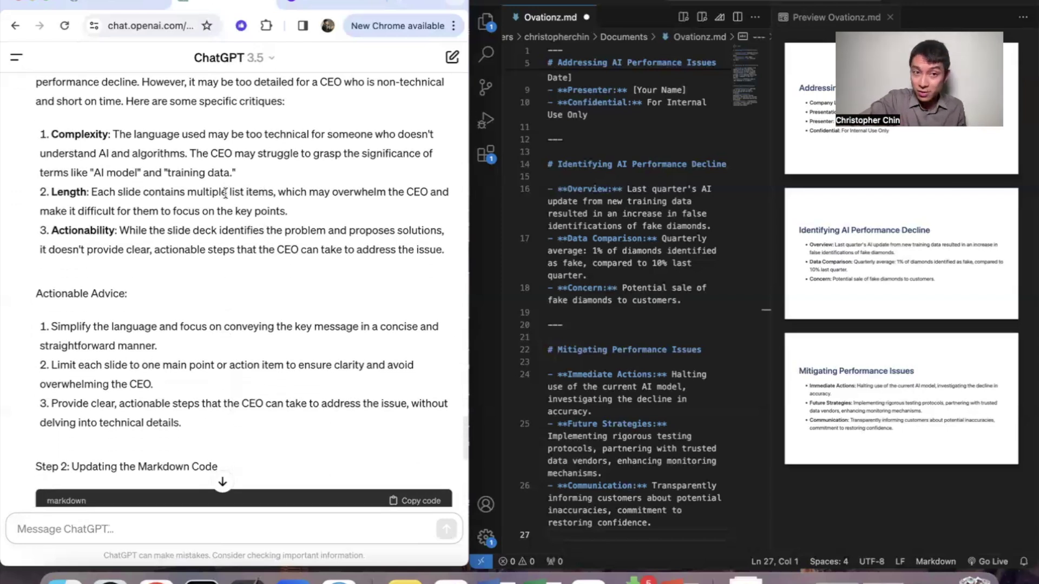
{"action": "scroll", "coordinate": [357, 204], "scroll_direction": "down", "scroll_amount": 1}
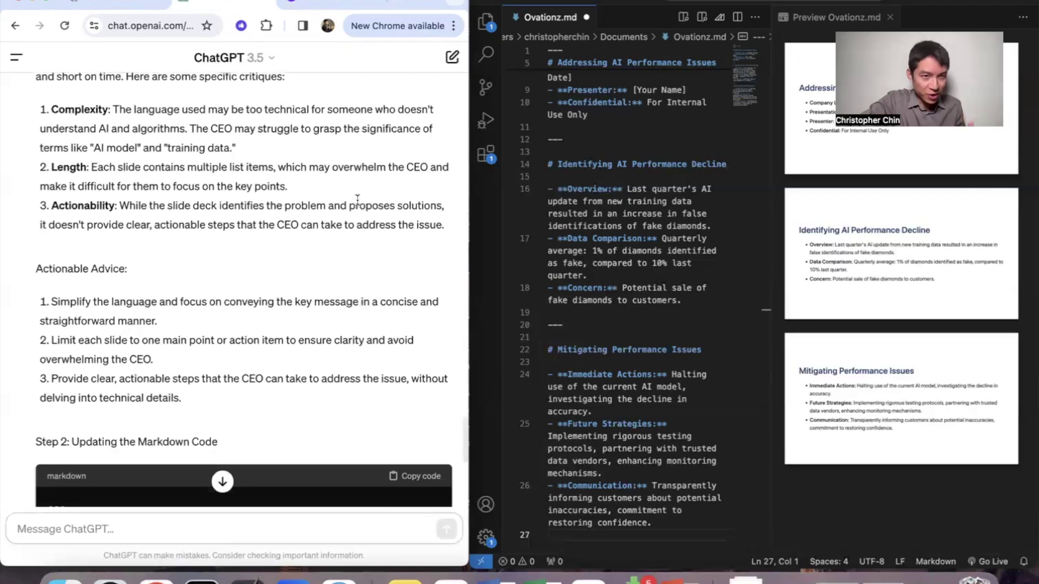
{"action": "scroll", "coordinate": [358, 201], "scroll_direction": "down", "scroll_amount": 1}
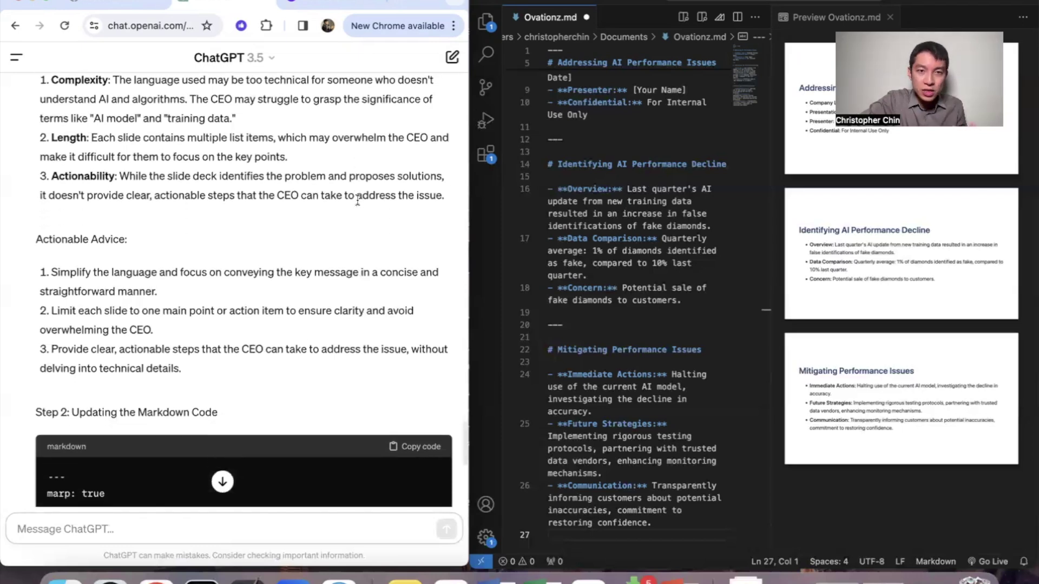
{"action": "scroll", "coordinate": [358, 199], "scroll_direction": "down", "scroll_amount": 1}
{"action": "scroll", "coordinate": [357, 201], "scroll_direction": "down", "scroll_amount": 2}
{"action": "scroll", "coordinate": [360, 204], "scroll_direction": "down", "scroll_amount": 5}
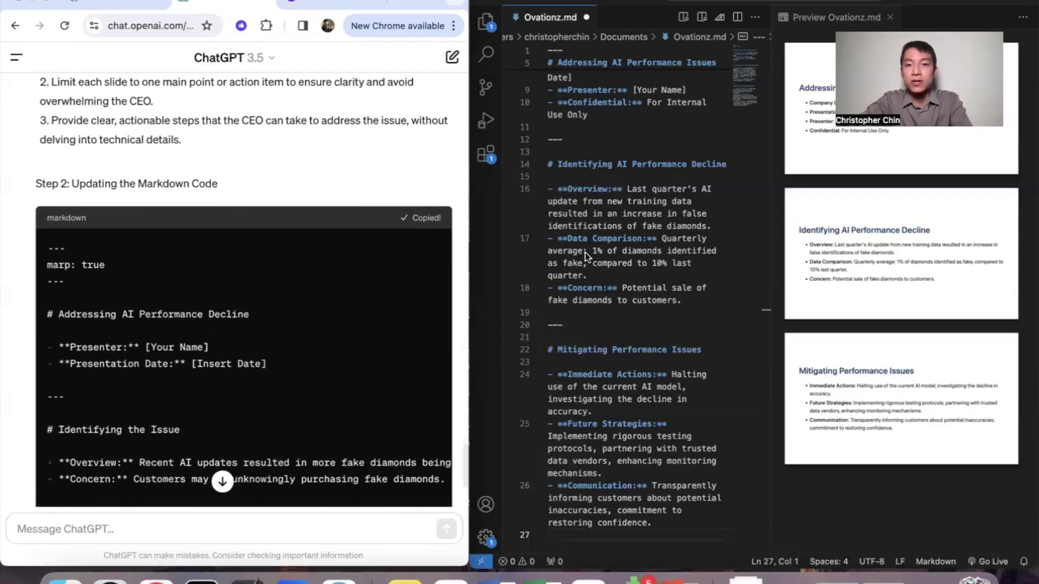
- Overwrite all of Ovationz.md with the pasted CEO-revised three-slide Marp markdown
{"action": "left_click", "coordinate": [645, 272]}
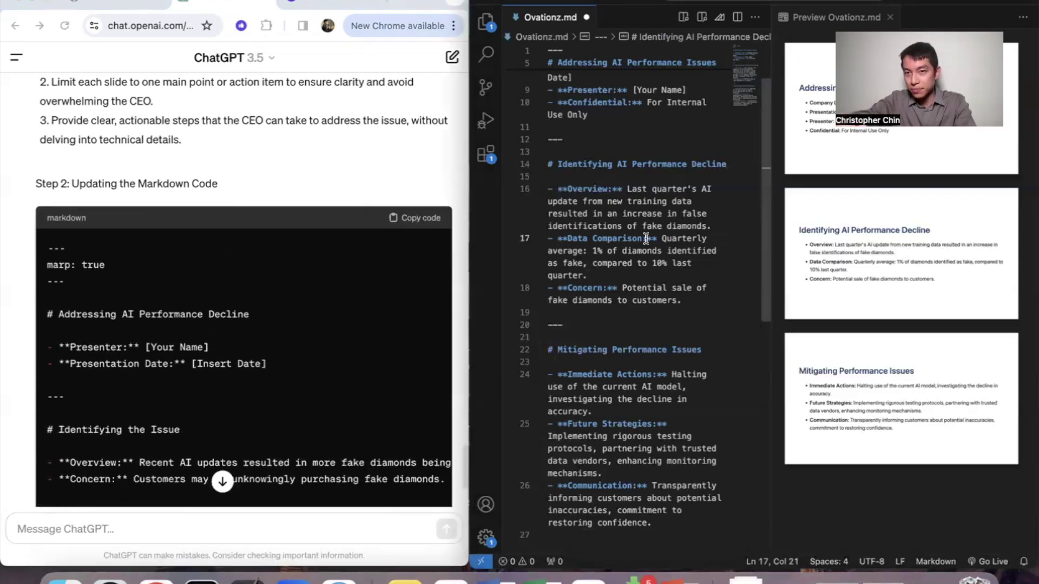
{"action": "key", "text": "ctrl+a"}
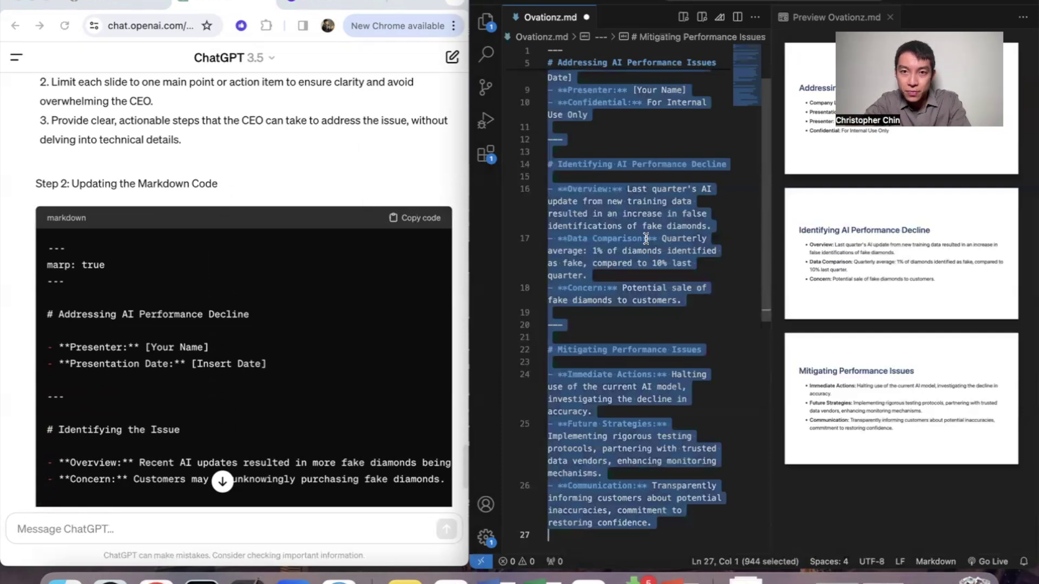
{"action": "type", "text": "--- marp: true ---  # Addressing AI Performance Decline  - **Presenter:** [Your Name] - **Presentation Date:** [Insert Date]  ---  # Identifying the Issue  - **Overview:** Recent AI updates resulted in more fake diamonds being identified. - **Concern:** Customers may be unknowingly purchasing fake diamonds.  ---  # Action Plan  - **Immediate Action:** Pause AI use, investigate accuracy decline. - **Future Strategy:** Improve testing, collaborate with trusted data vendors. - **Communication:** Inform customers transparently, restore confidence."}
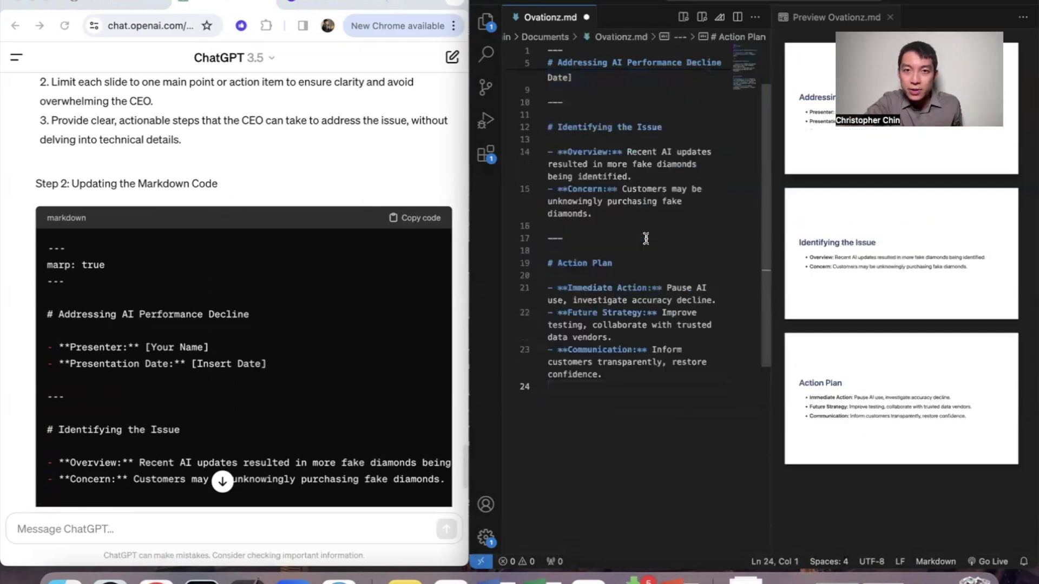
{"action": "scroll", "coordinate": [645, 238], "scroll_direction": "up", "scroll_amount": 2}
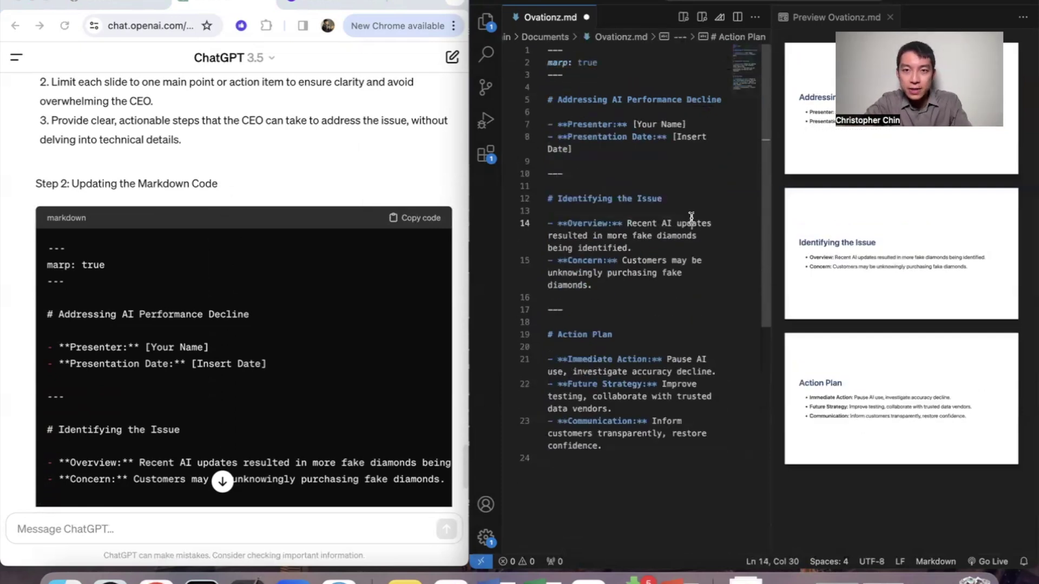